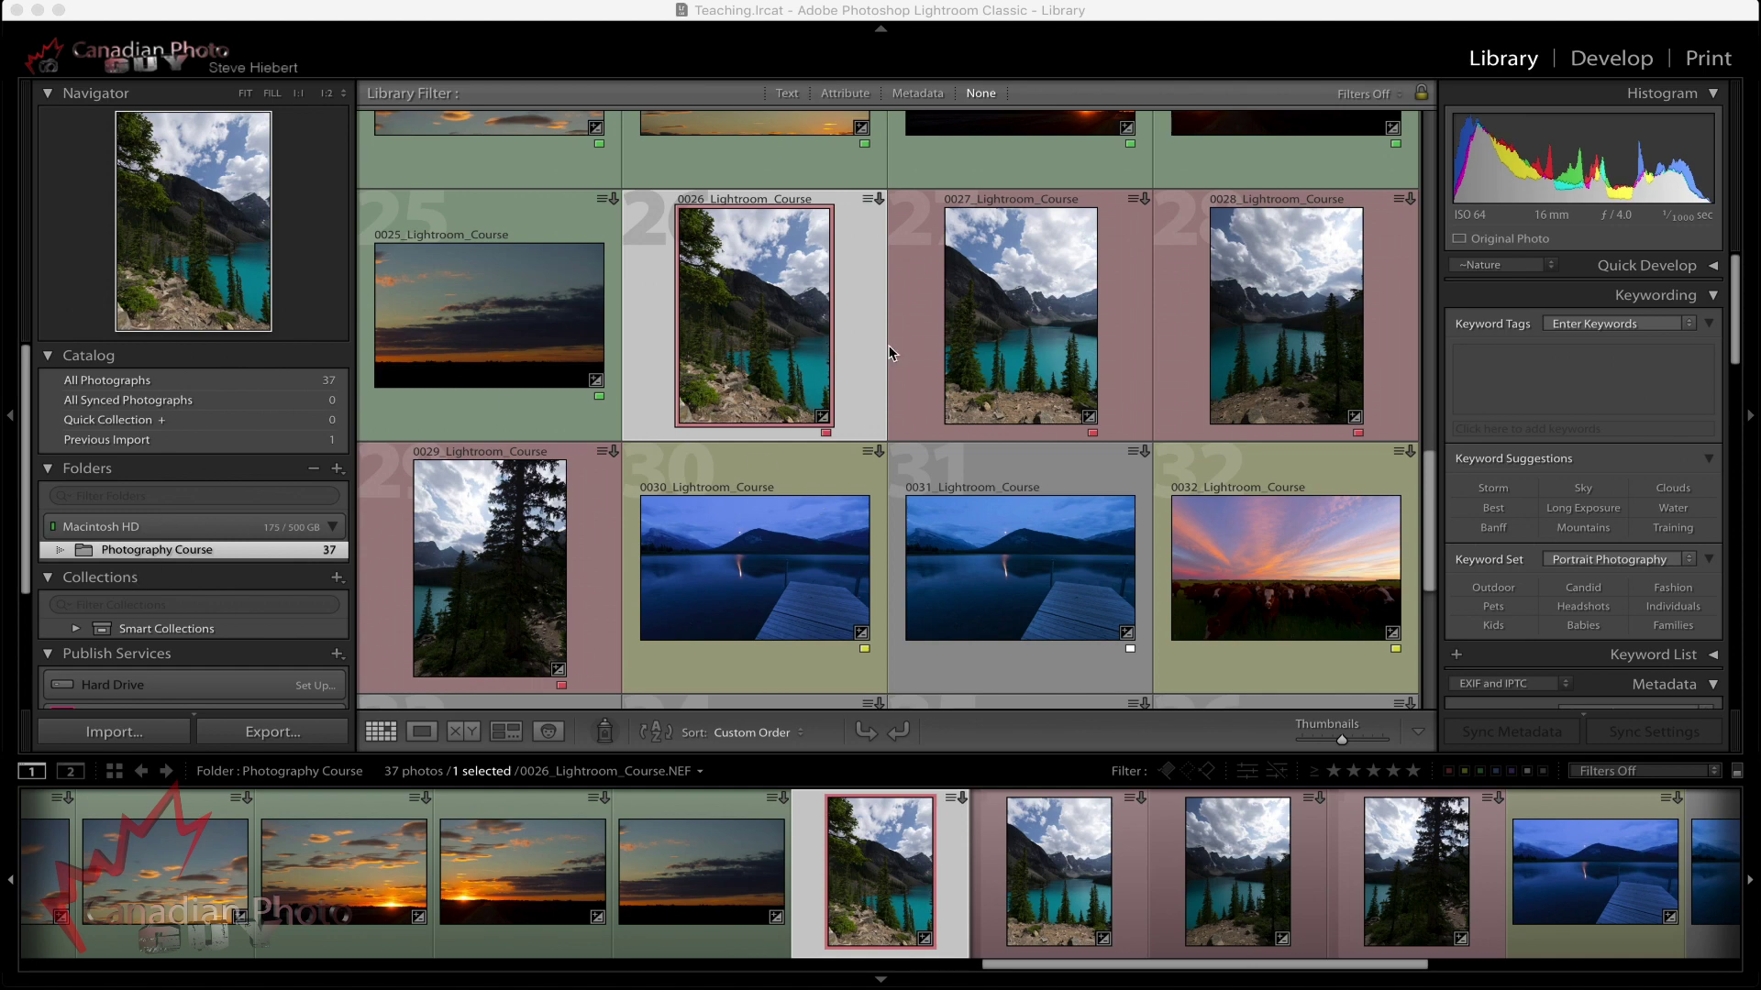
Switch to the Develop module and select the four lake photos 0026 to 0029_Lightroom_Course.
{"action": "left_click", "coordinate": [1612, 59]}
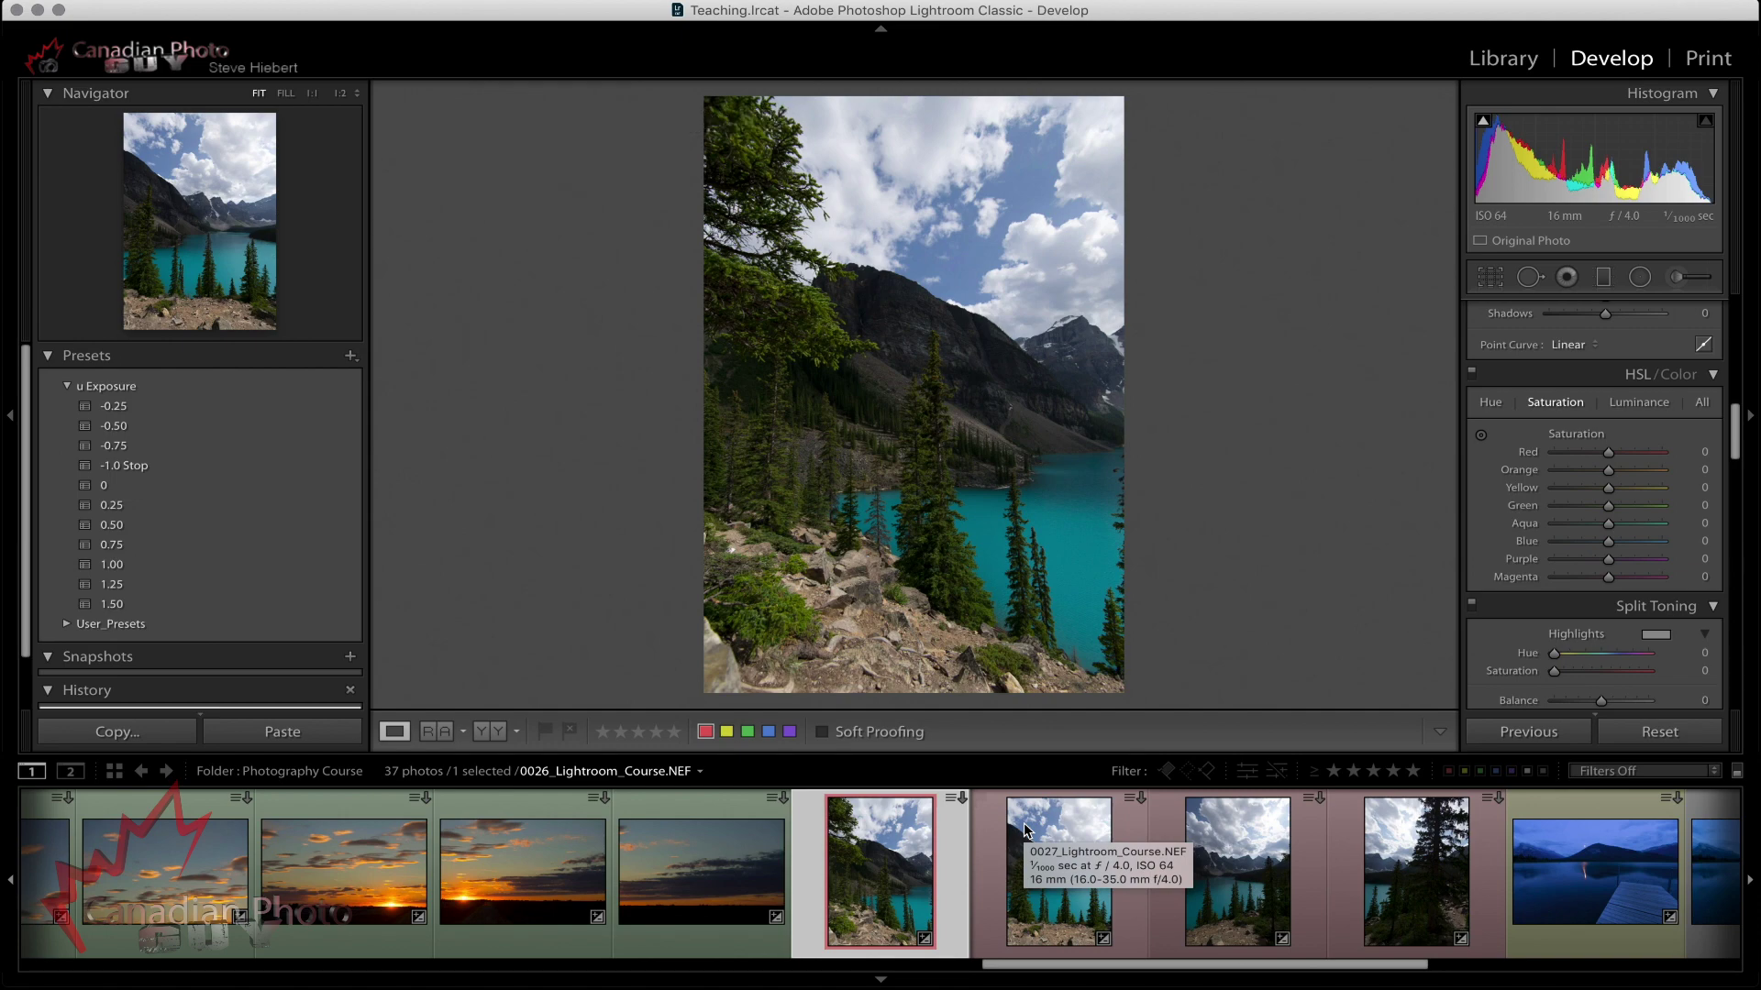
{"action": "key", "text": "Right"}
{"action": "key", "text": "Right"}
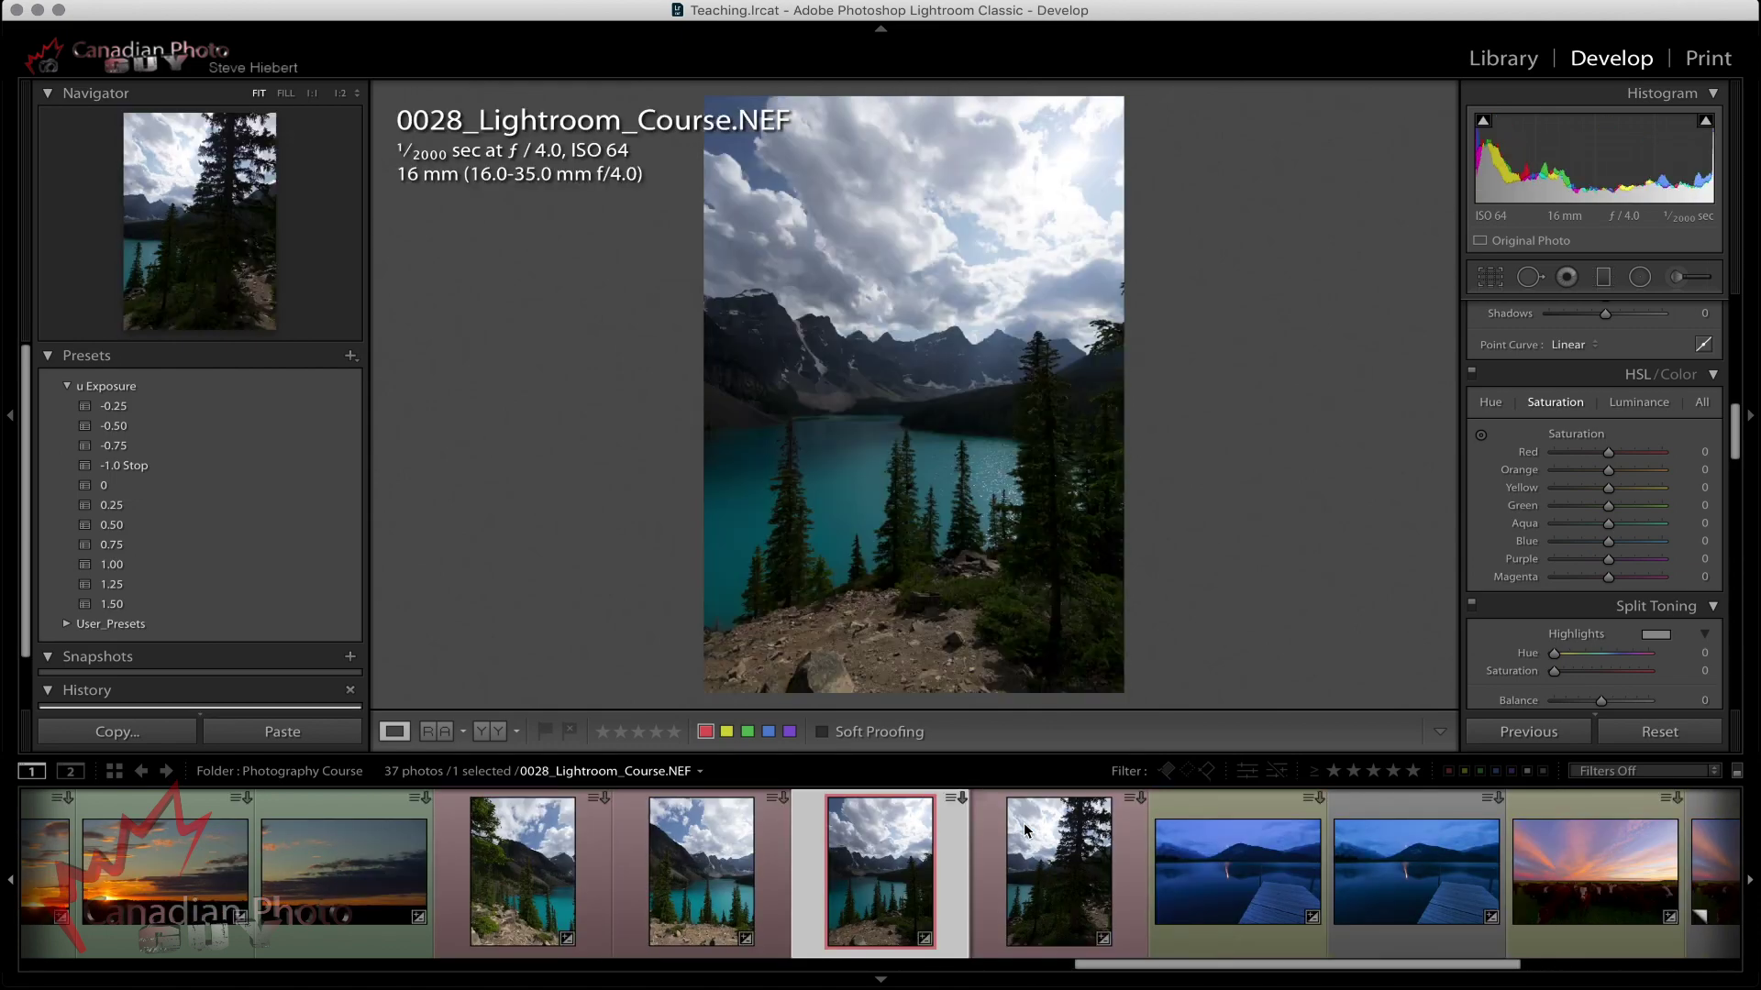
{"action": "key", "text": "Right"}
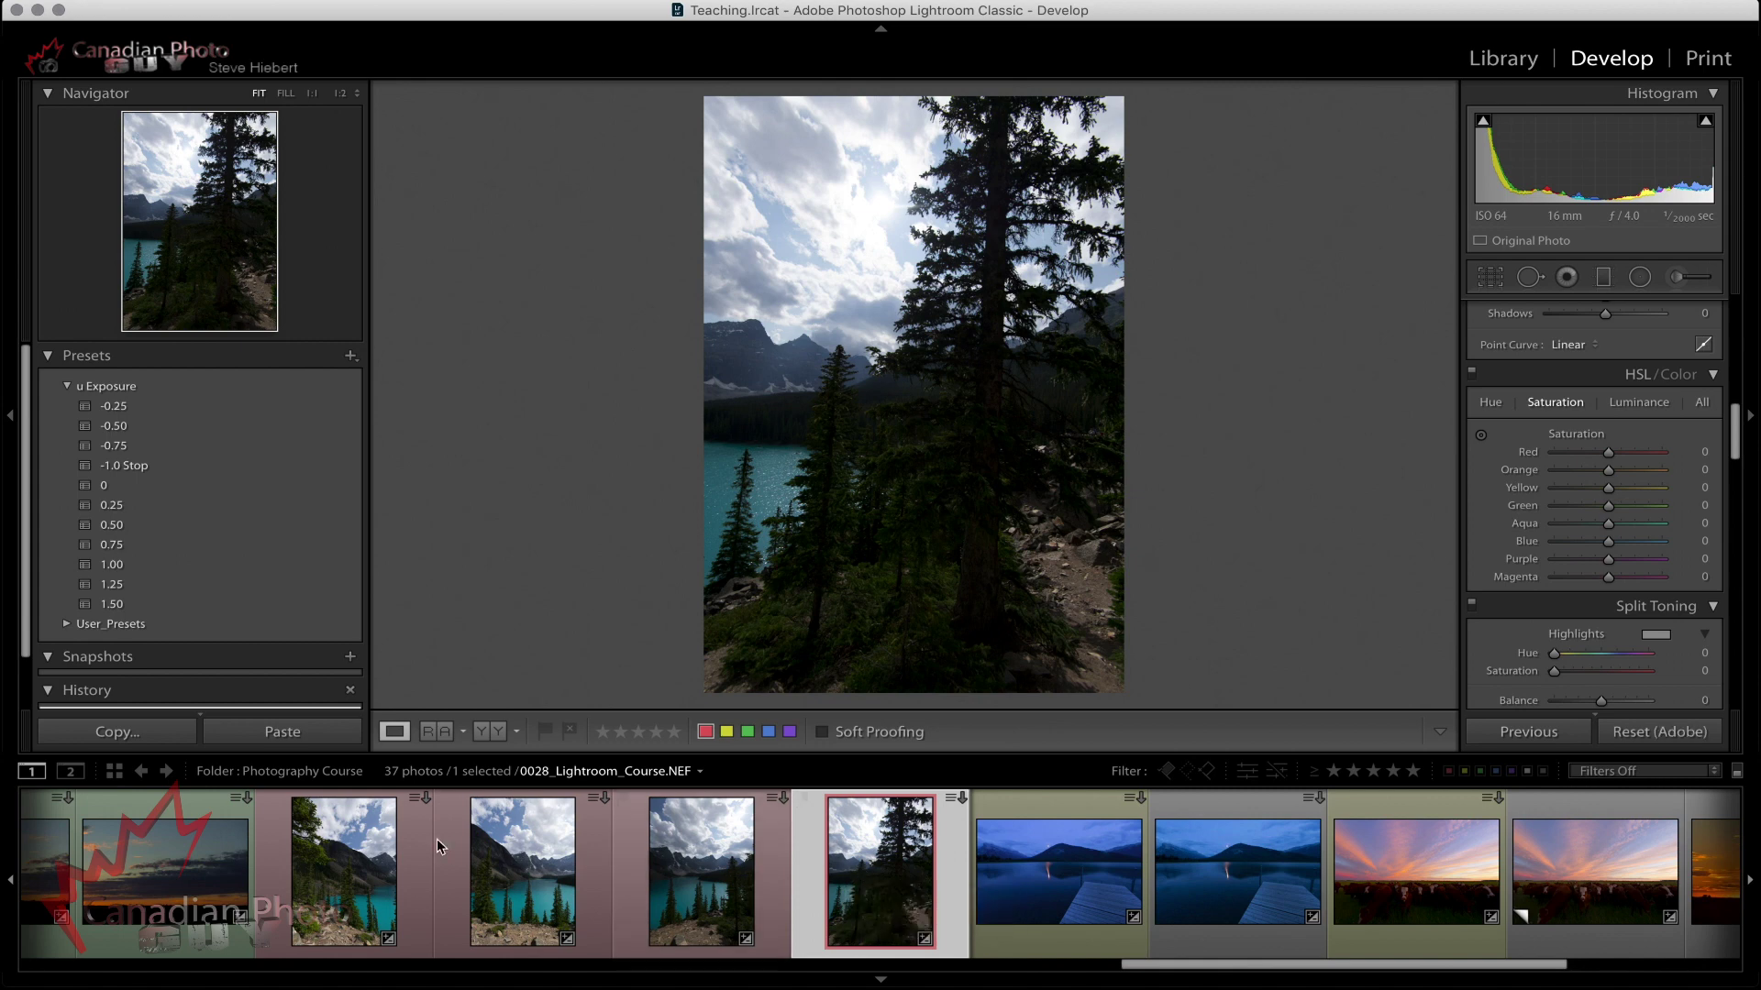
{"action": "left_click", "coordinate": [371, 879], "text": "shift"}
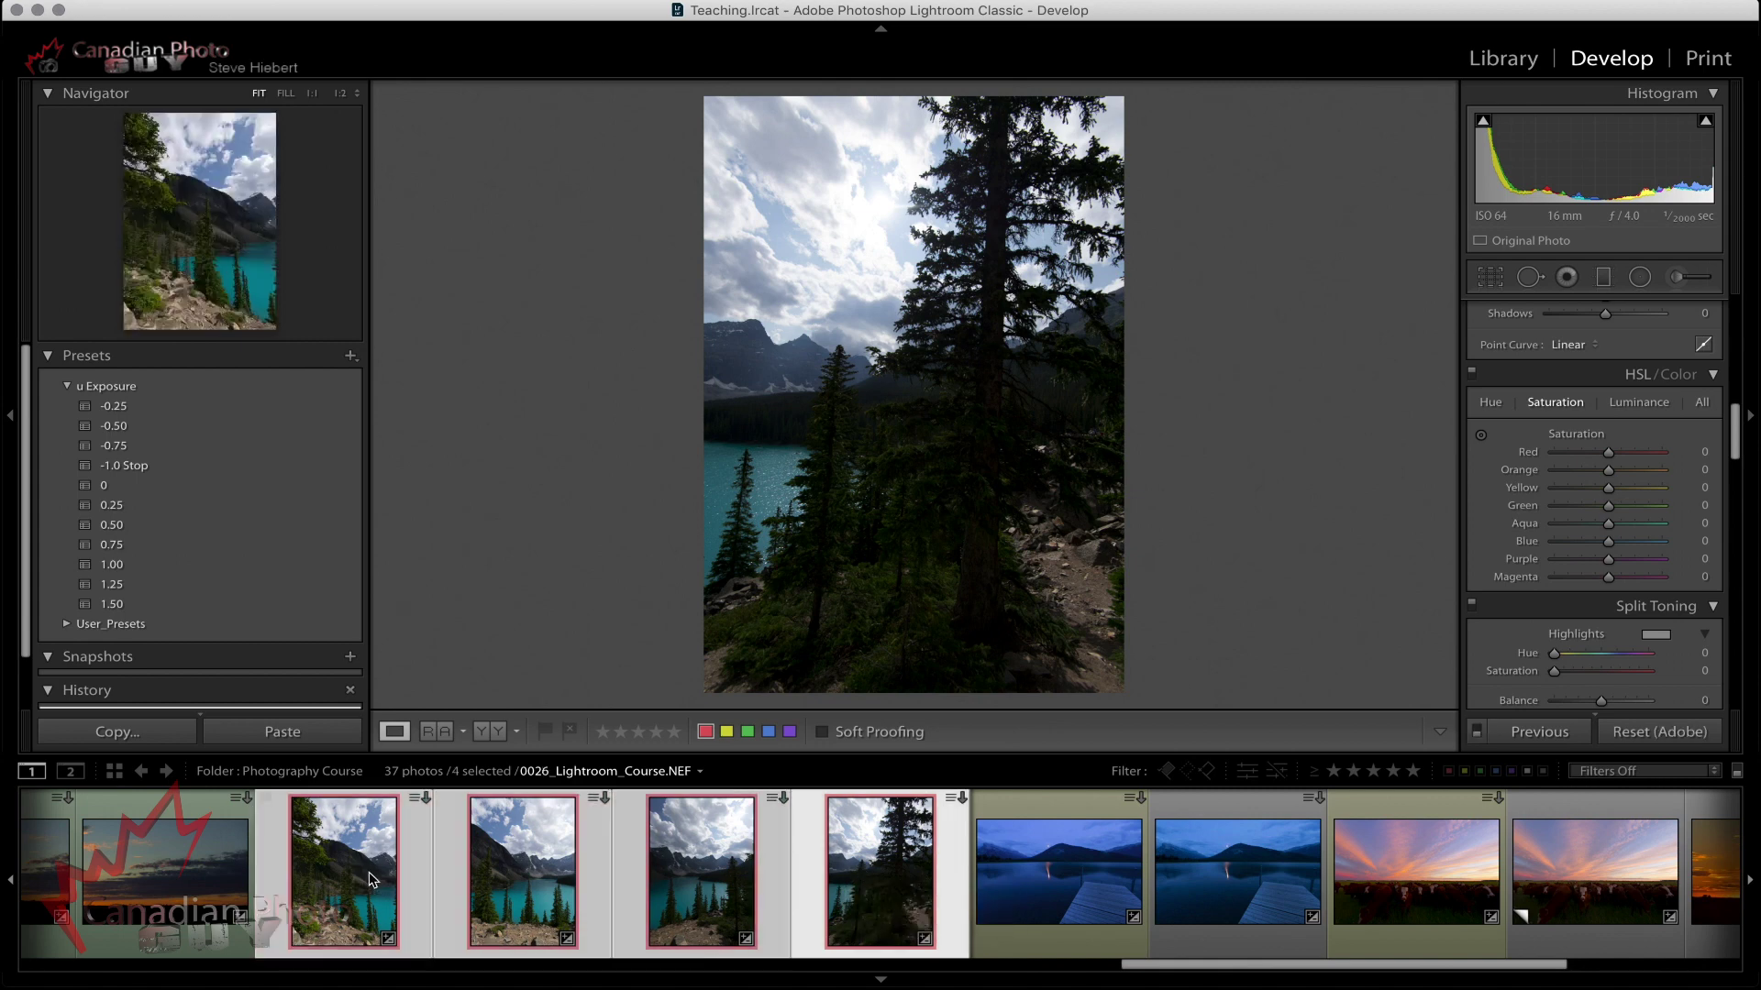
Start a Panorama photo merge of the four selected lake photos.
{"action": "right_click", "coordinate": [731, 868]}
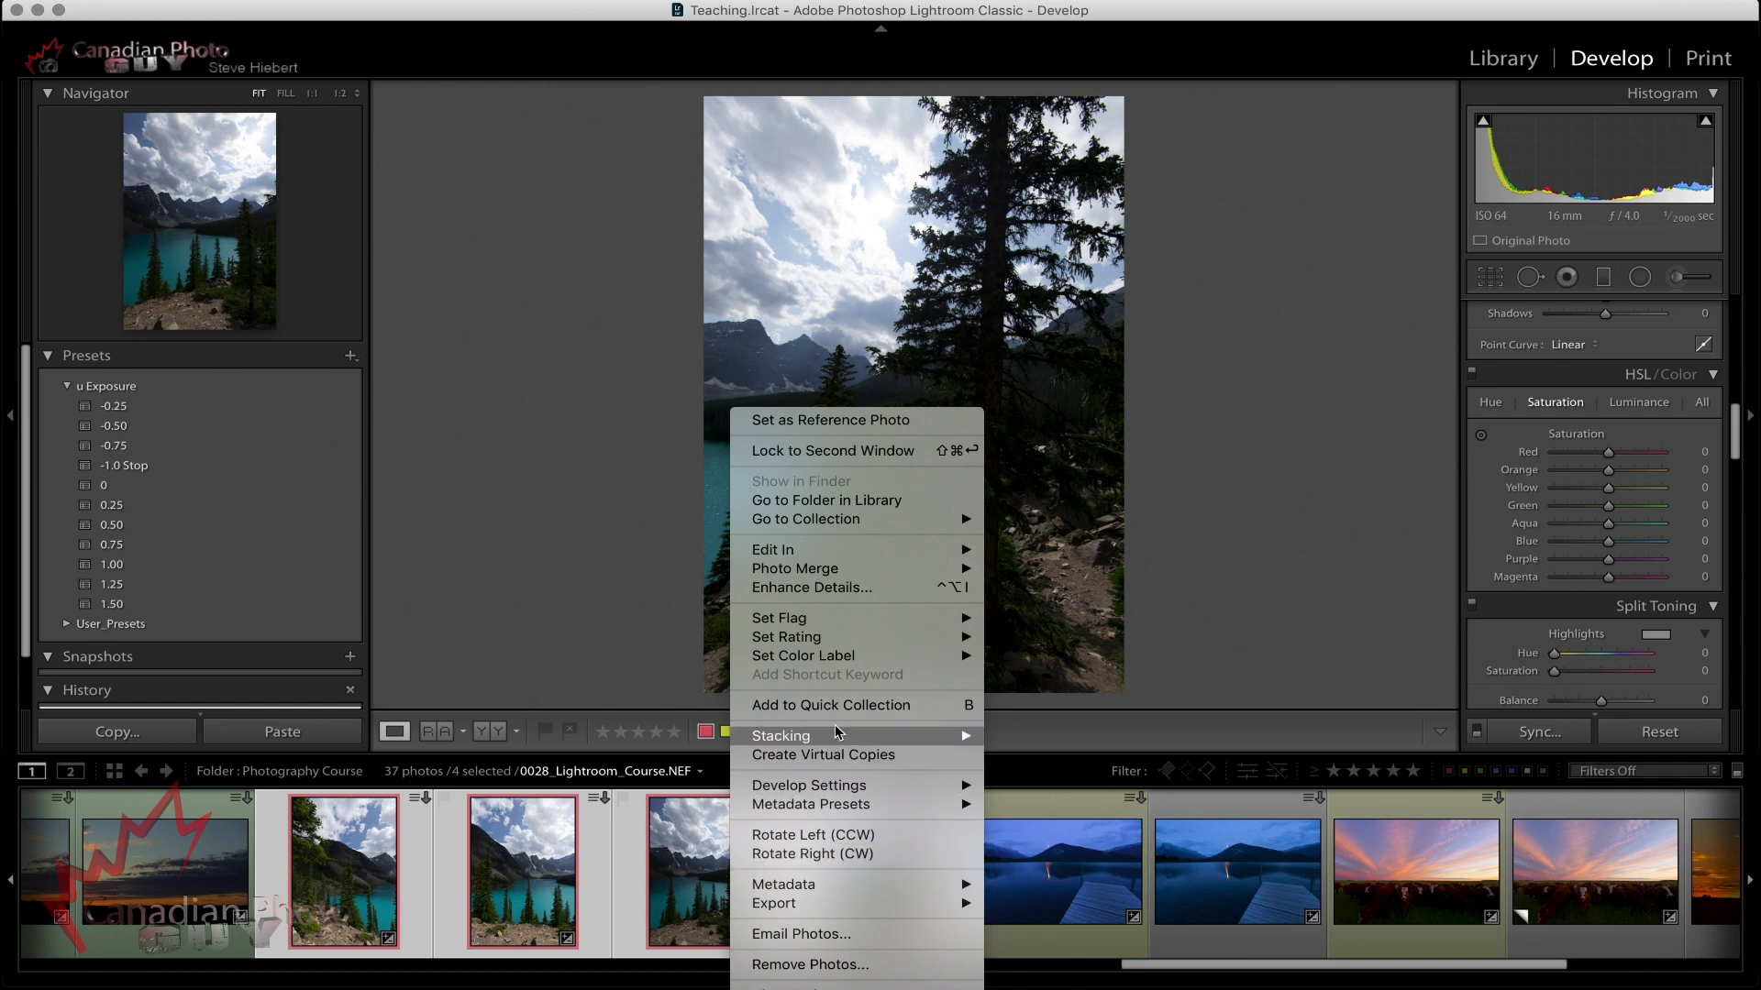
{"action": "mouse_move", "coordinate": [873, 571]}
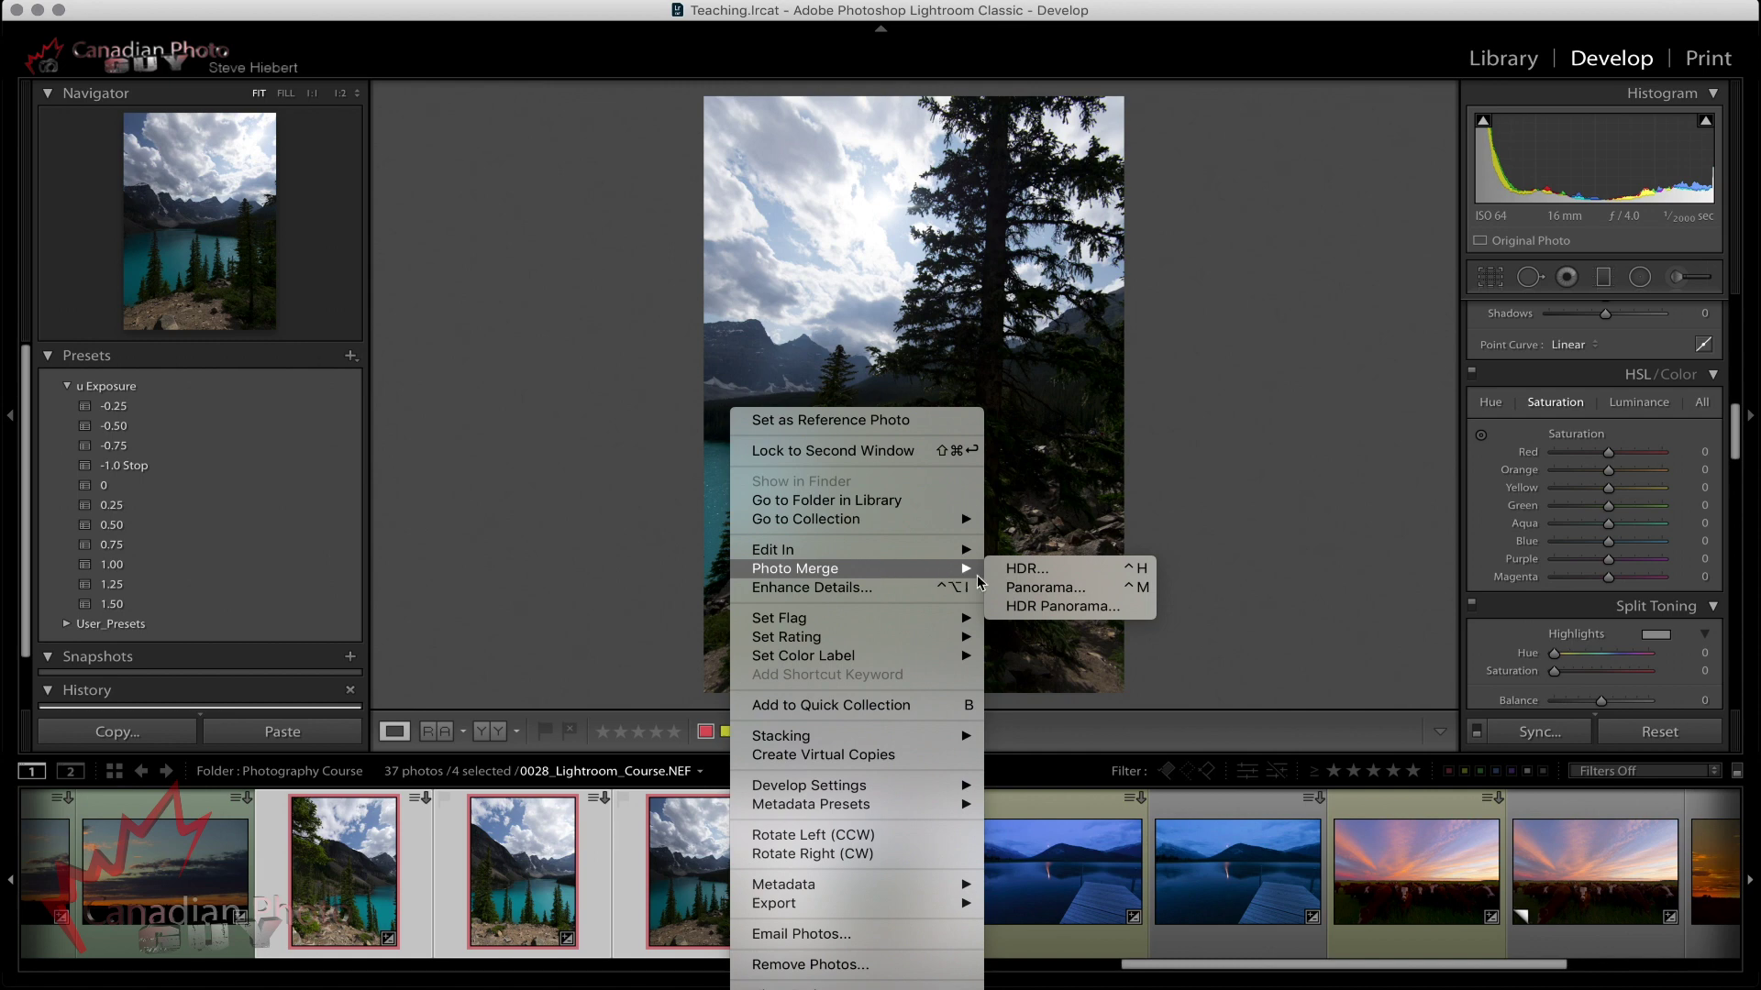
{"action": "left_click", "coordinate": [1045, 592]}
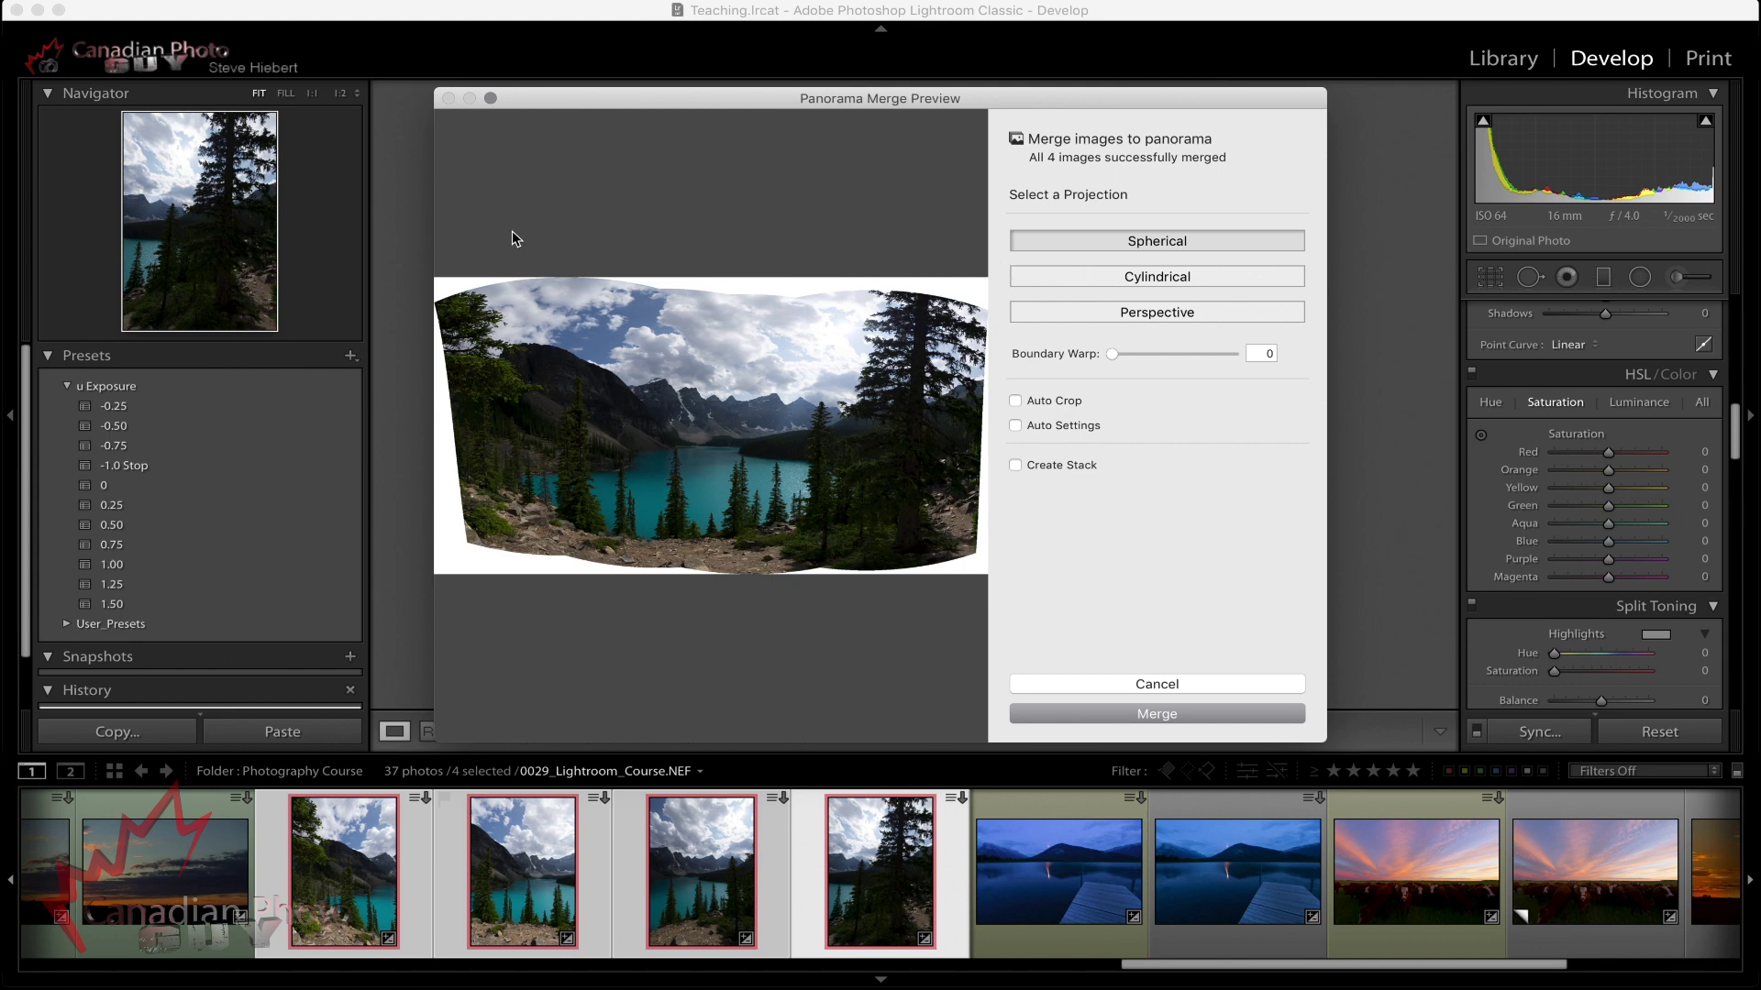
Try Auto Crop and a Boundary Warp of 100 in turn on the lake panorama preview, resetting each one.
{"action": "left_click", "coordinate": [1016, 401]}
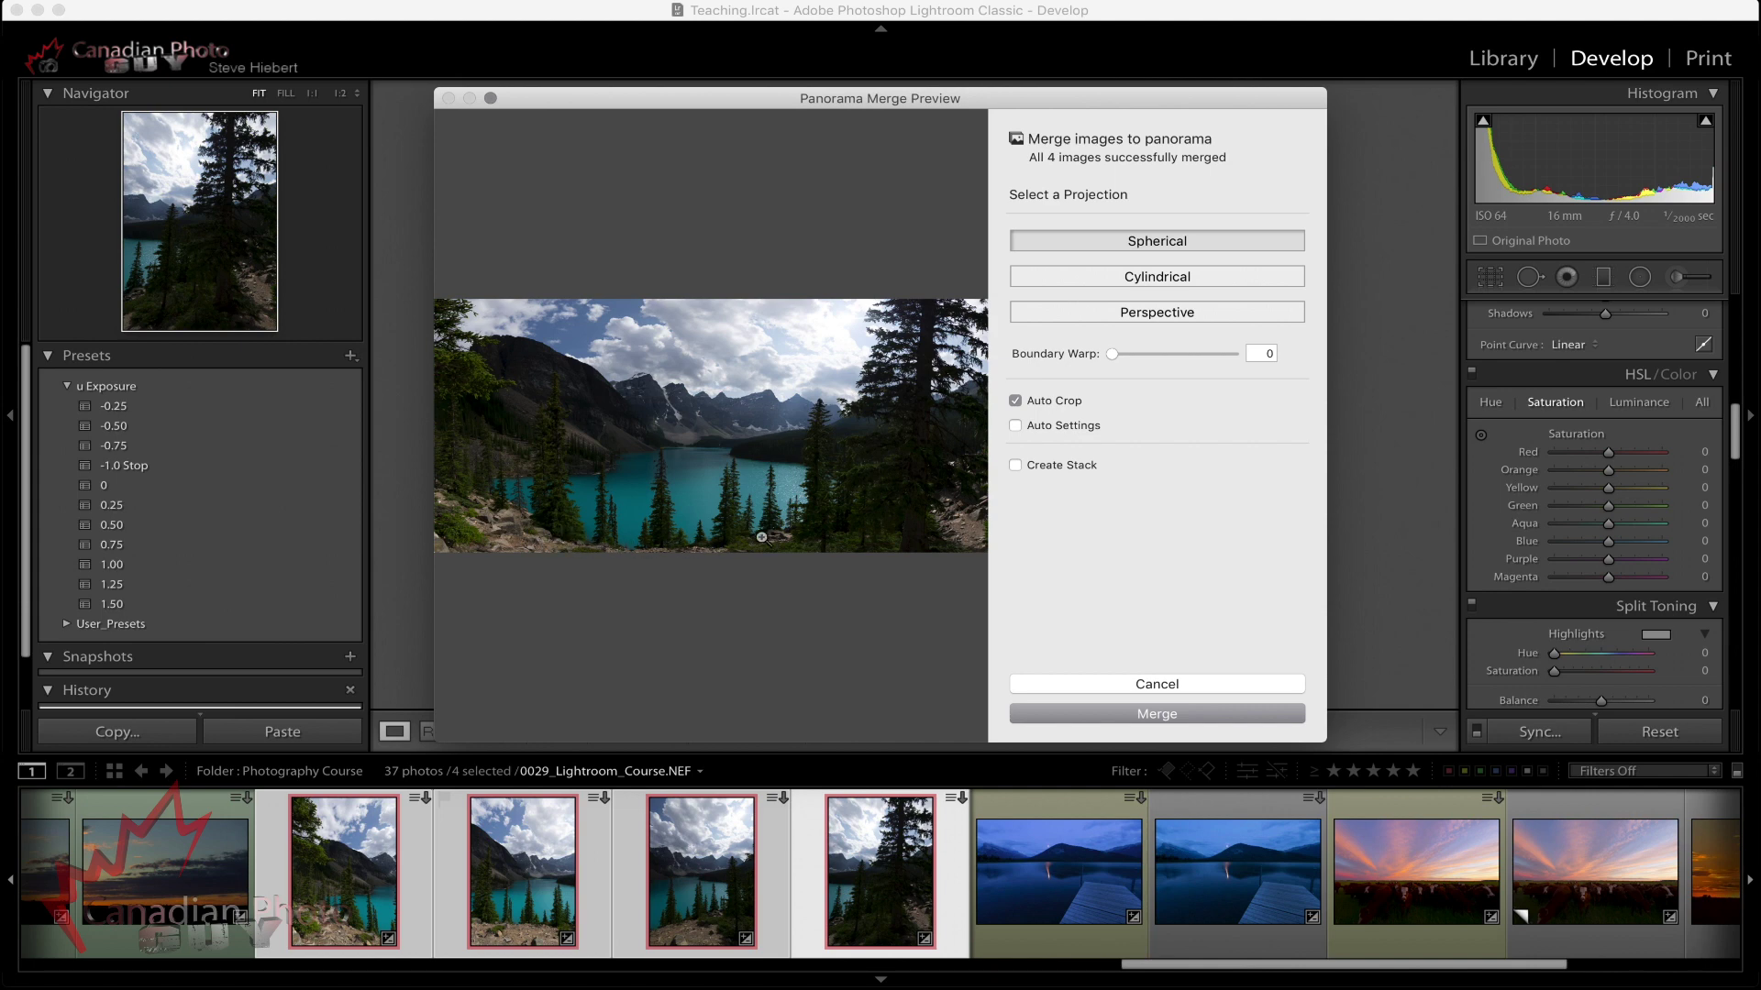
{"action": "left_click", "coordinate": [1015, 401]}
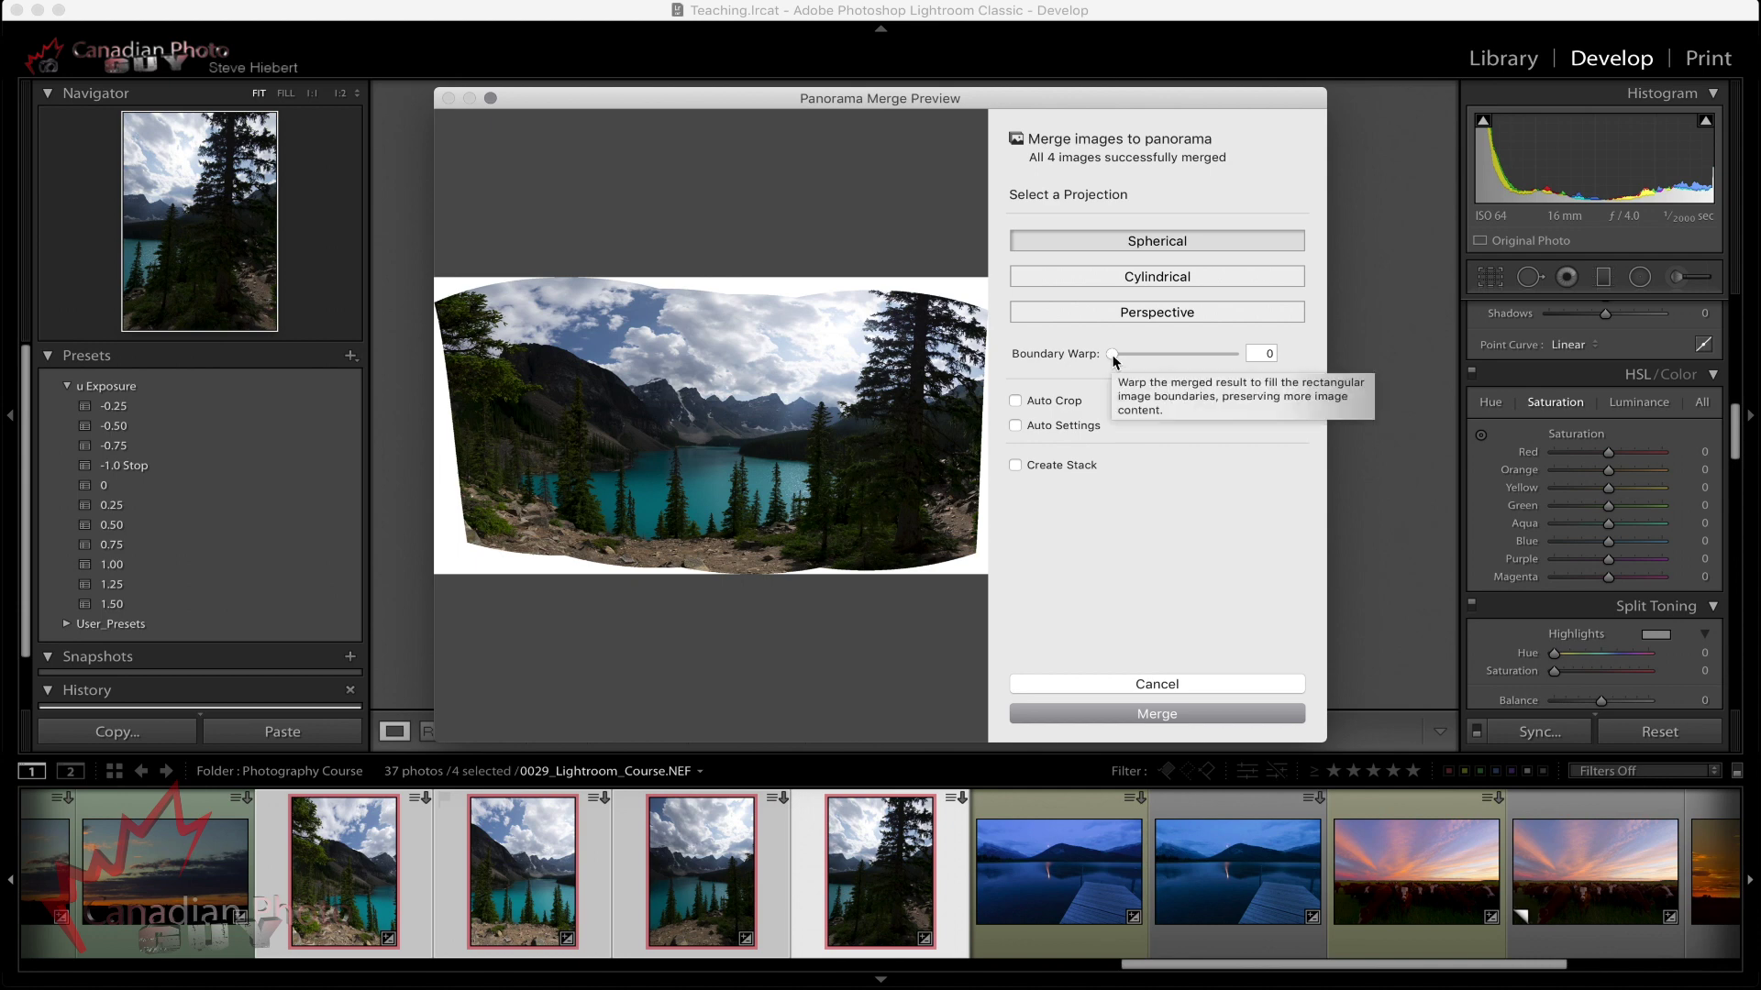
{"action": "left_click", "coordinate": [1112, 355]}
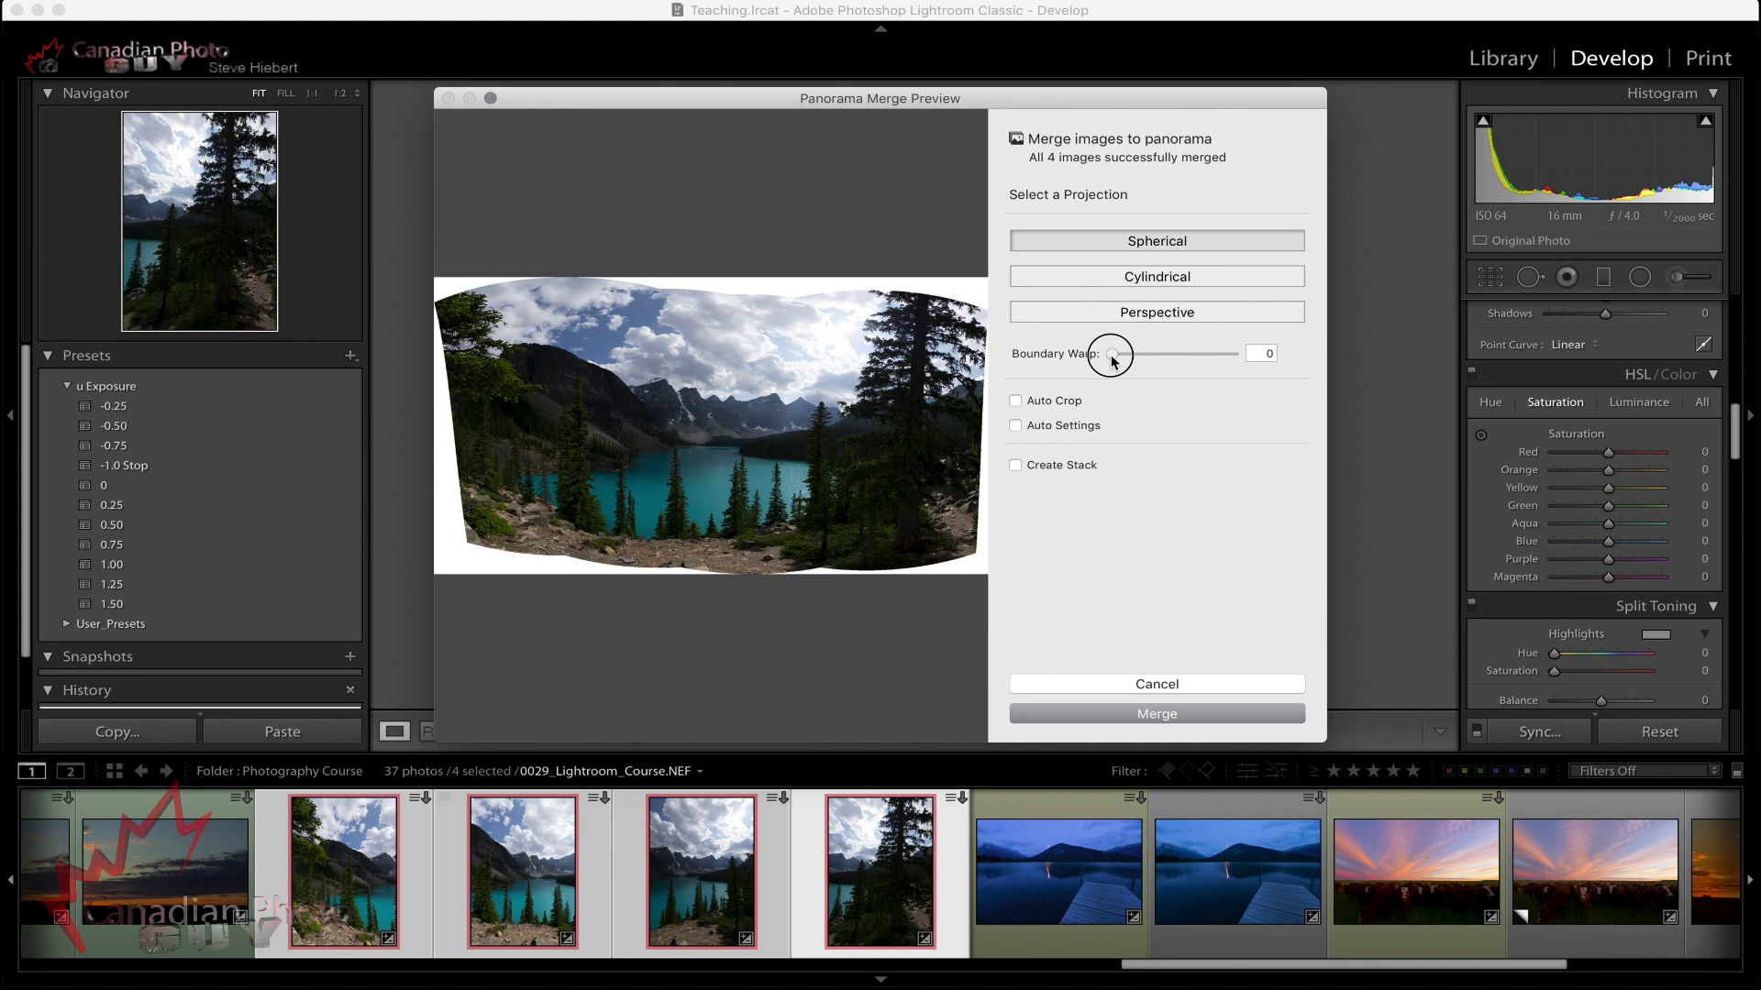
{"action": "left_click_drag", "start_coordinate": [1111, 358], "coordinate": [1278, 356]}
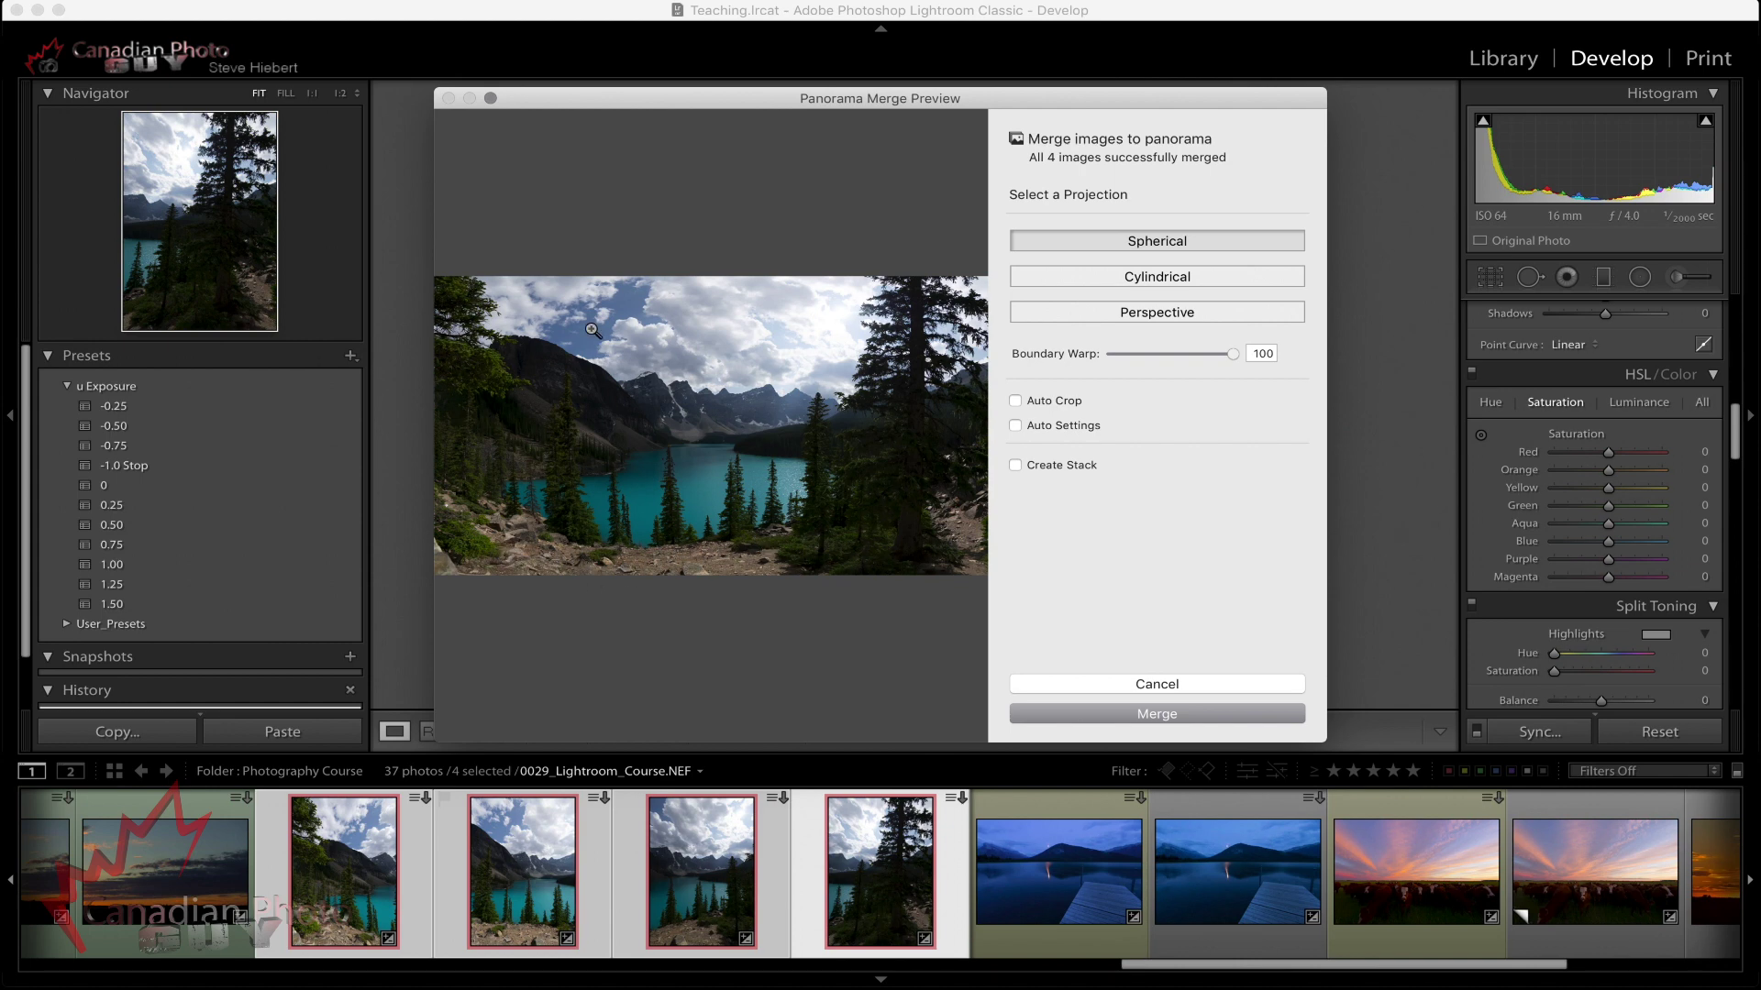
{"action": "left_click_drag", "start_coordinate": [1233, 354], "coordinate": [1112, 354]}
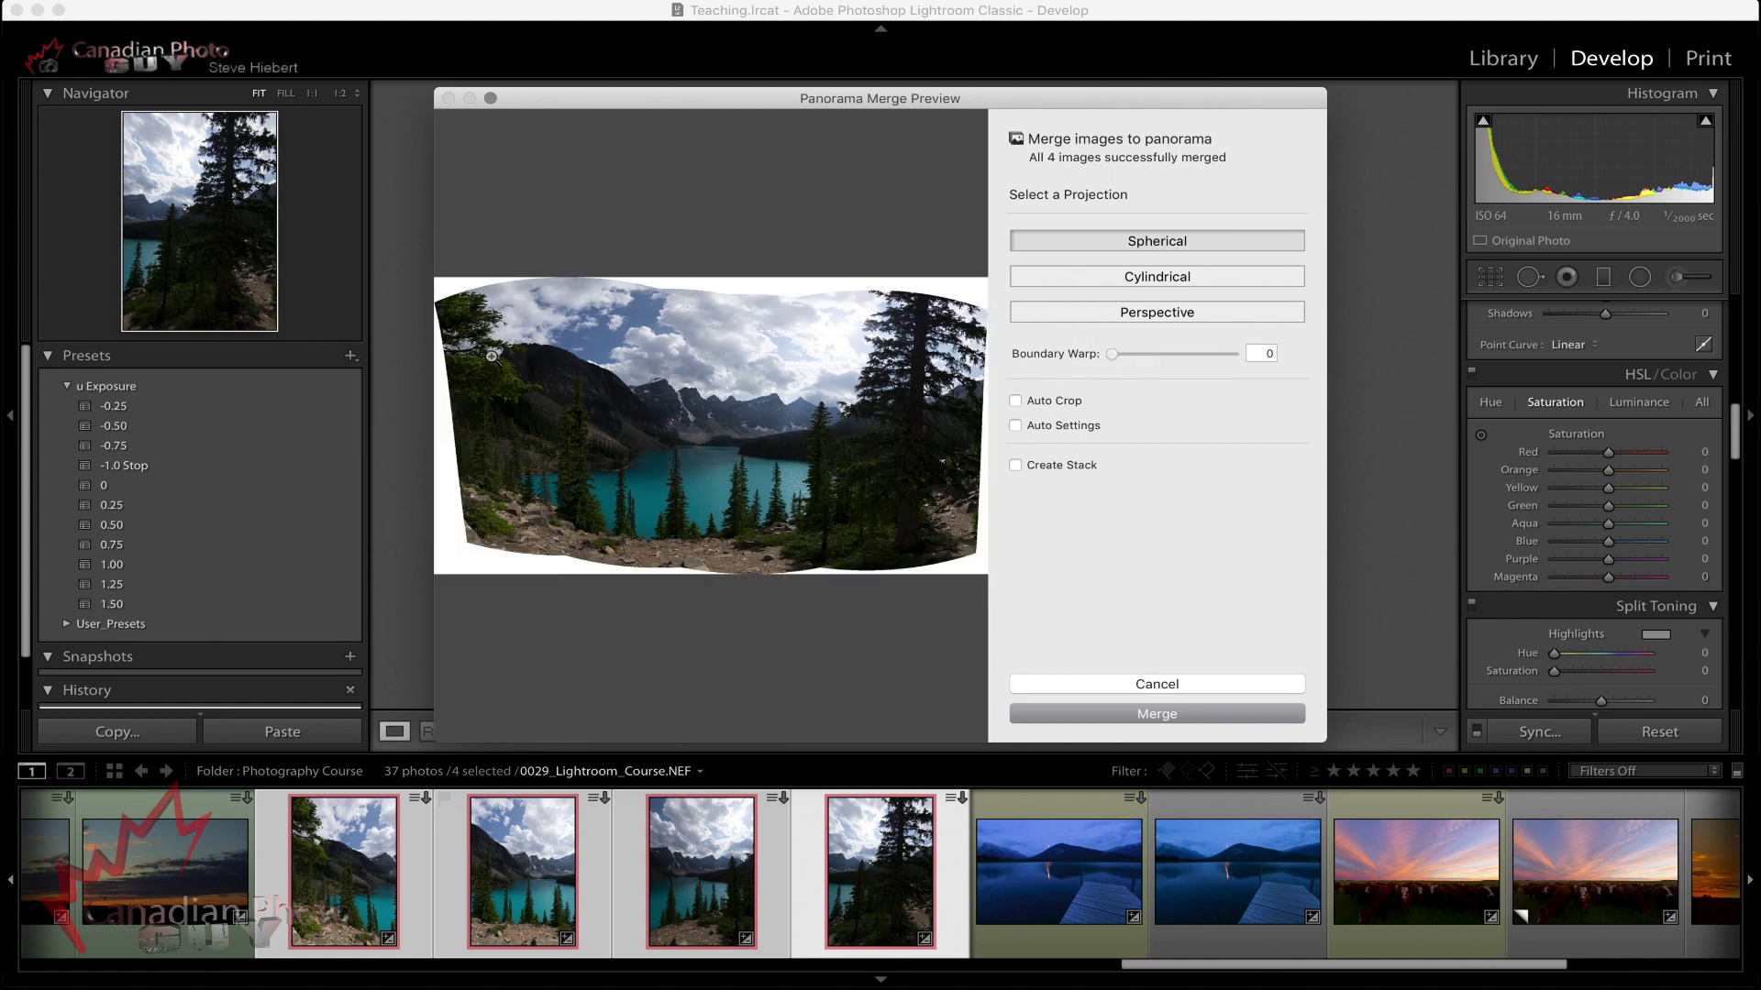
{"action": "left_click", "coordinate": [1017, 402]}
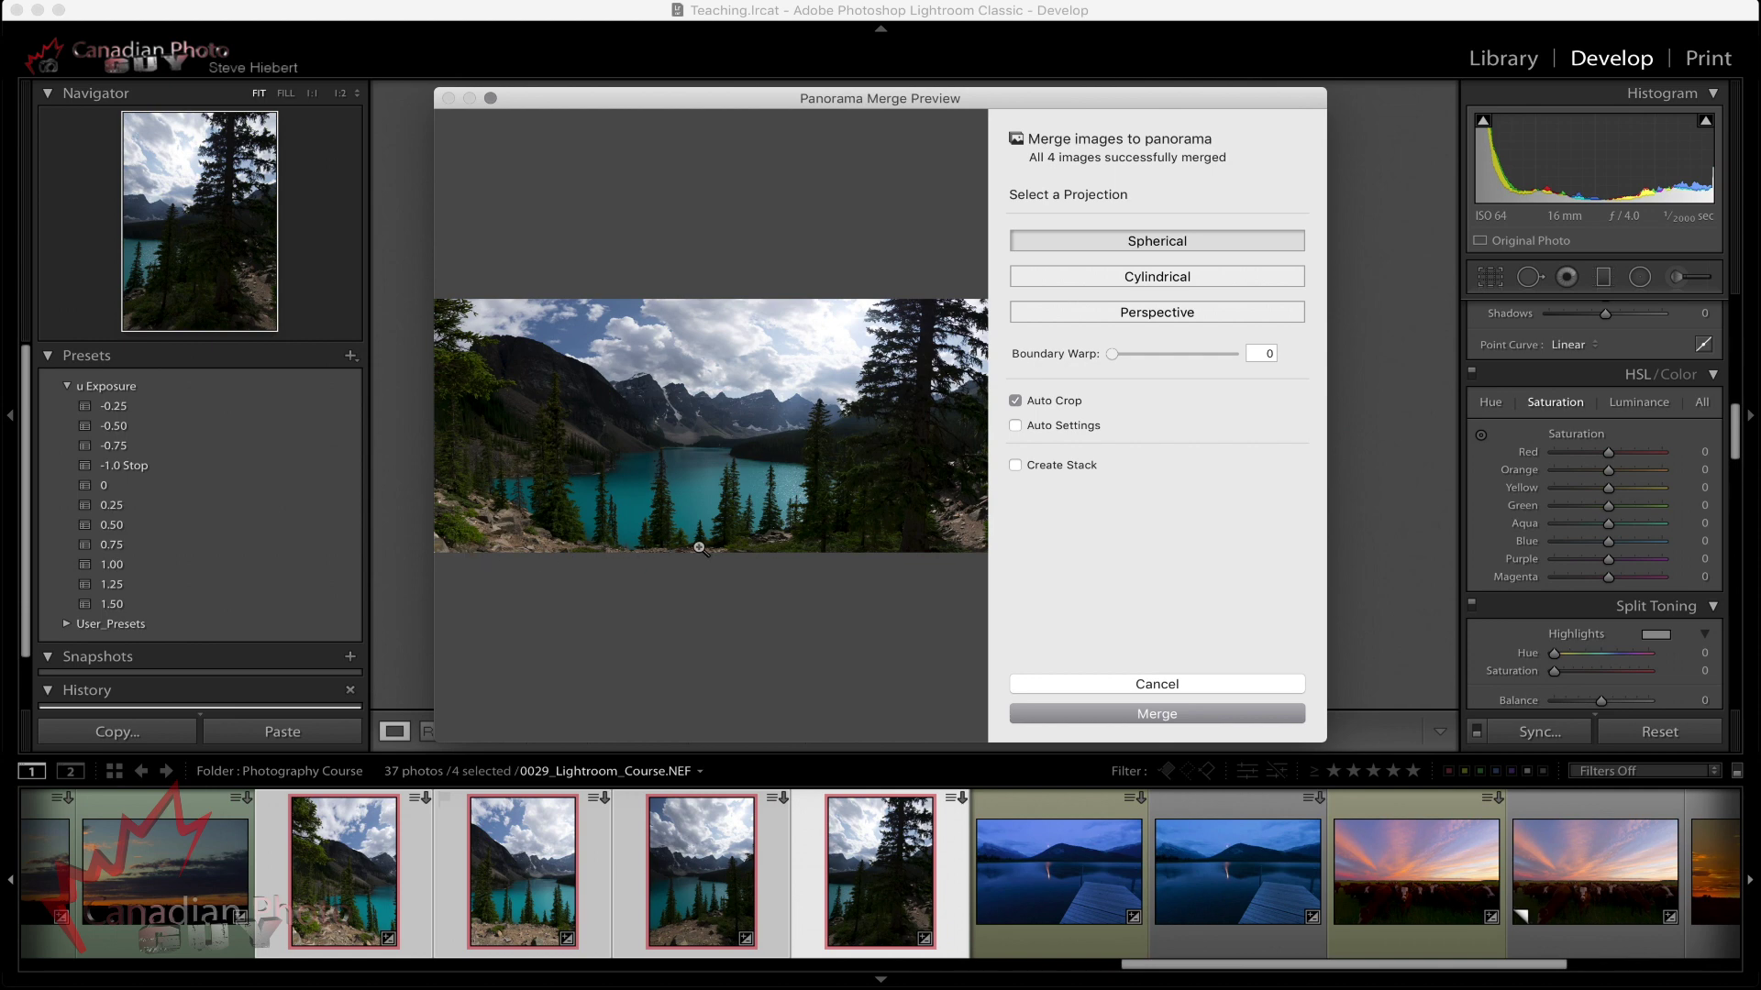
{"action": "left_click", "coordinate": [1015, 402]}
Merge the lake panorama with Boundary Warp at 100 and open the merged photo.
{"action": "left_click_drag", "start_coordinate": [1114, 354], "coordinate": [1259, 355]}
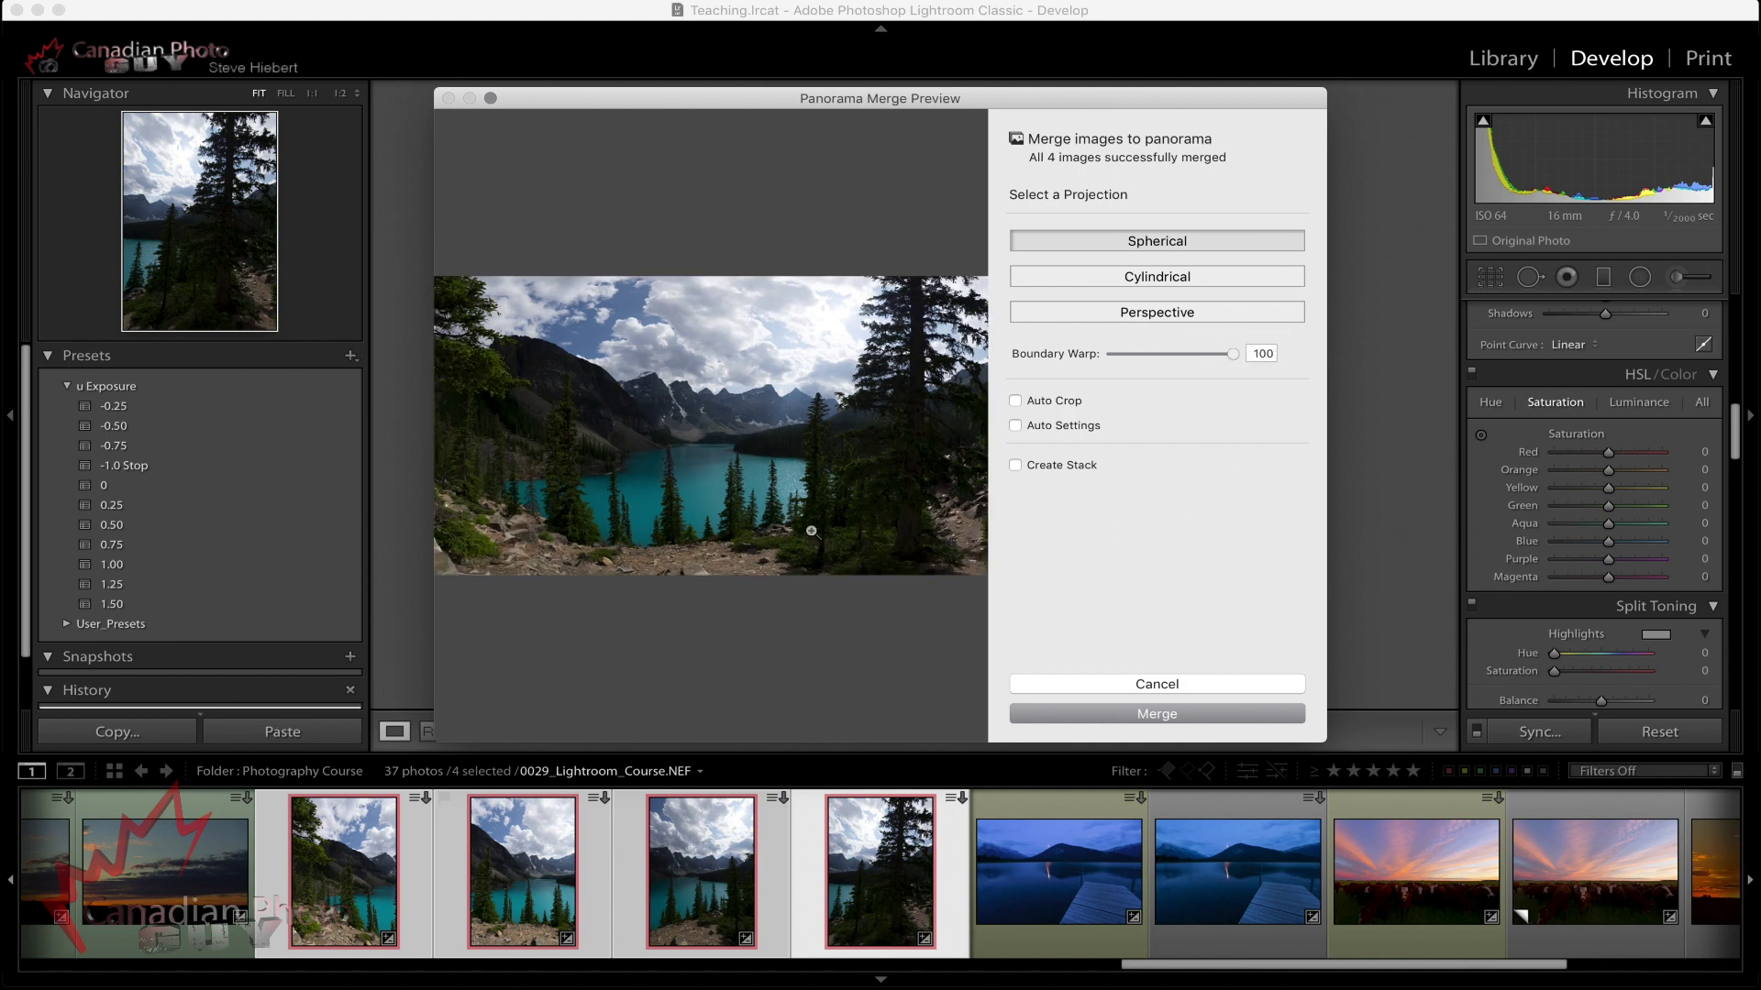
{"action": "left_click", "coordinate": [1166, 713]}
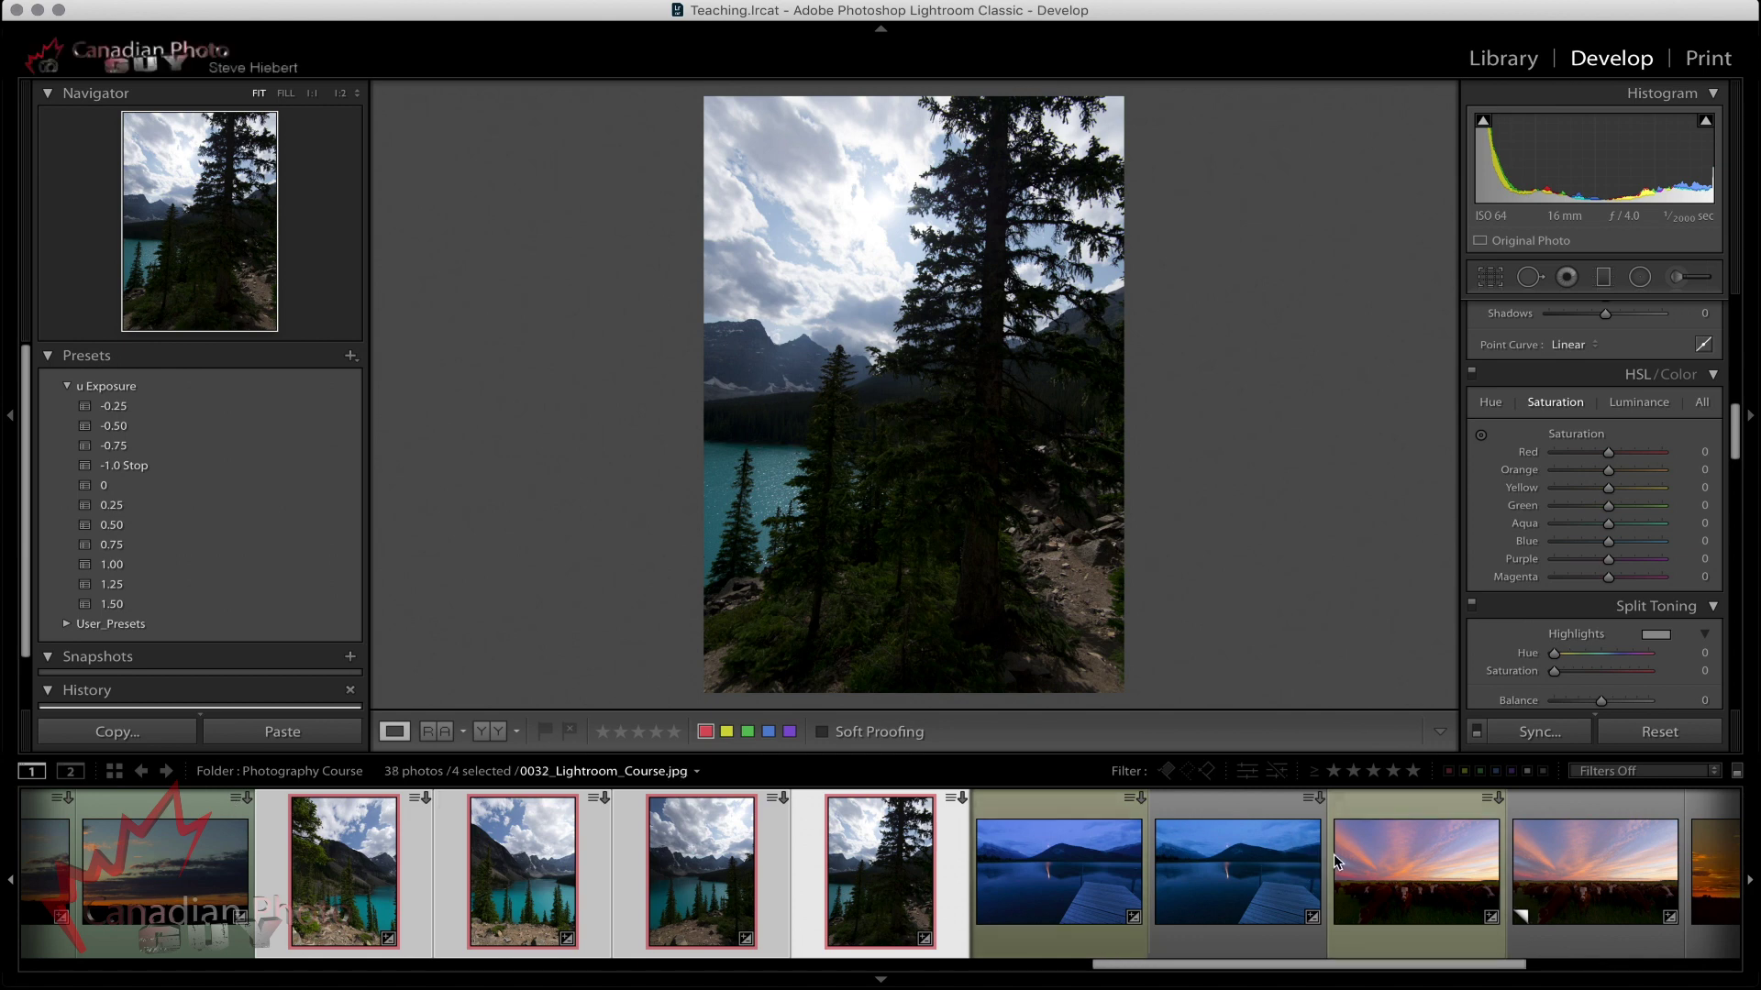
{"action": "scroll", "coordinate": [1020, 867], "scroll_direction": "down", "scroll_amount": 5}
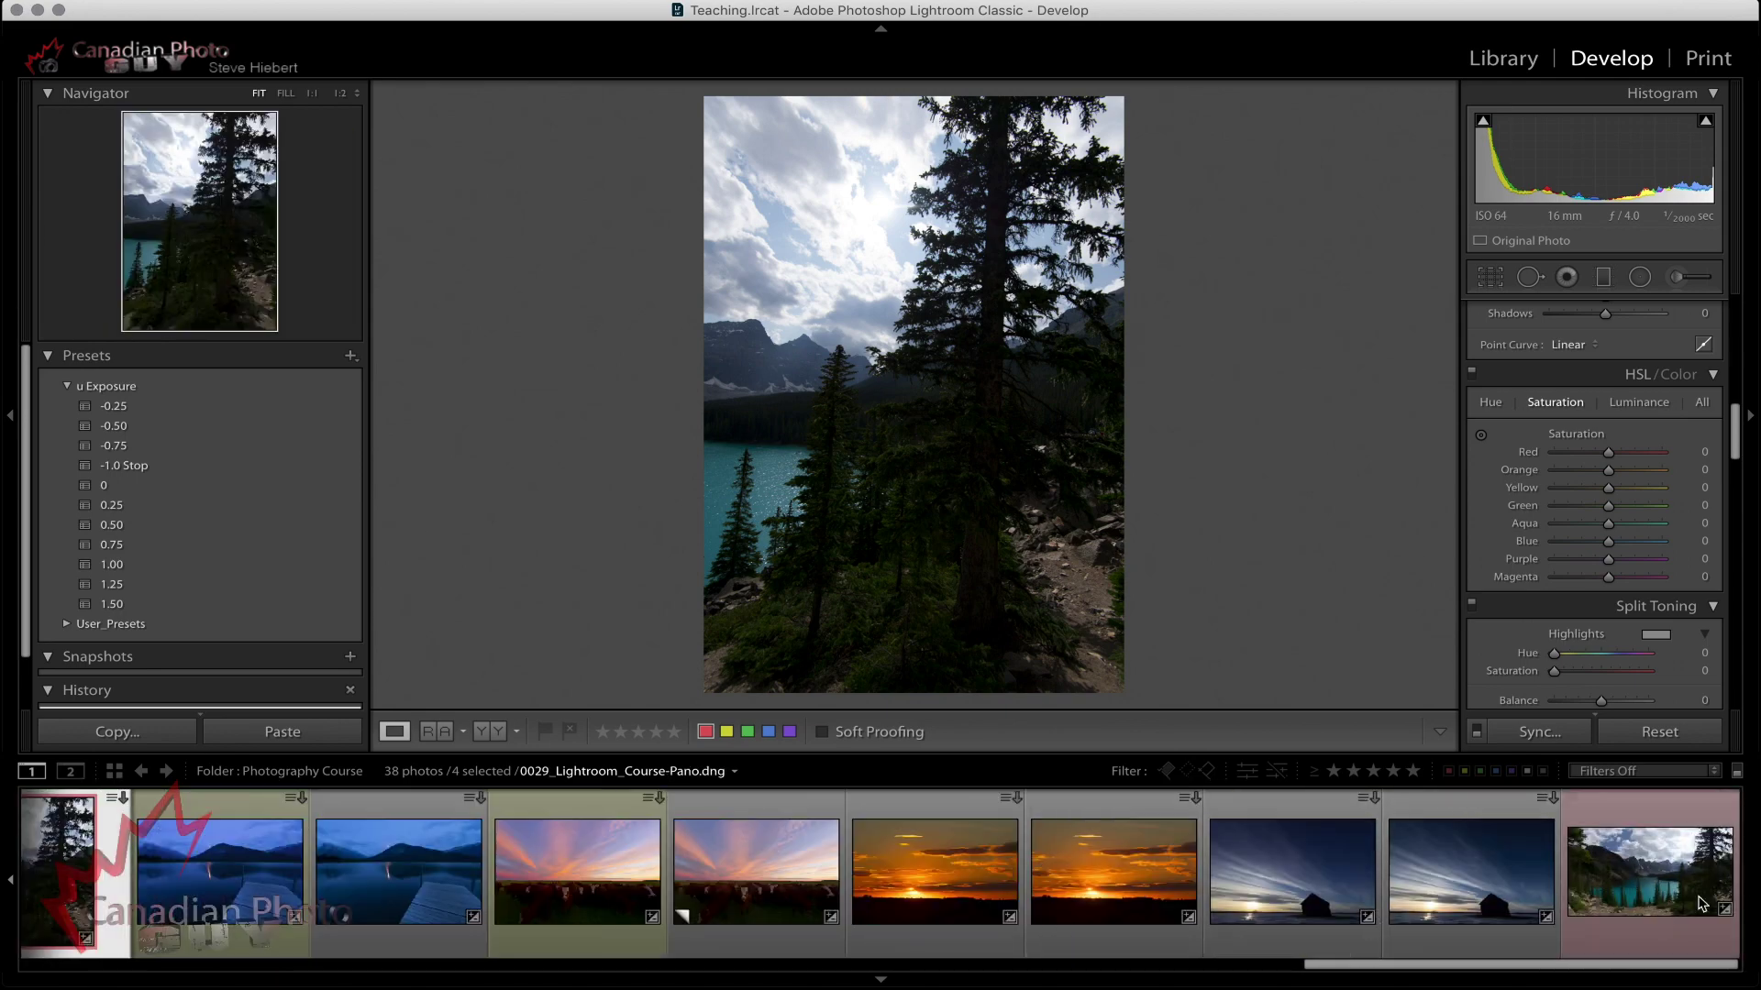
{"action": "left_click", "coordinate": [1687, 883]}
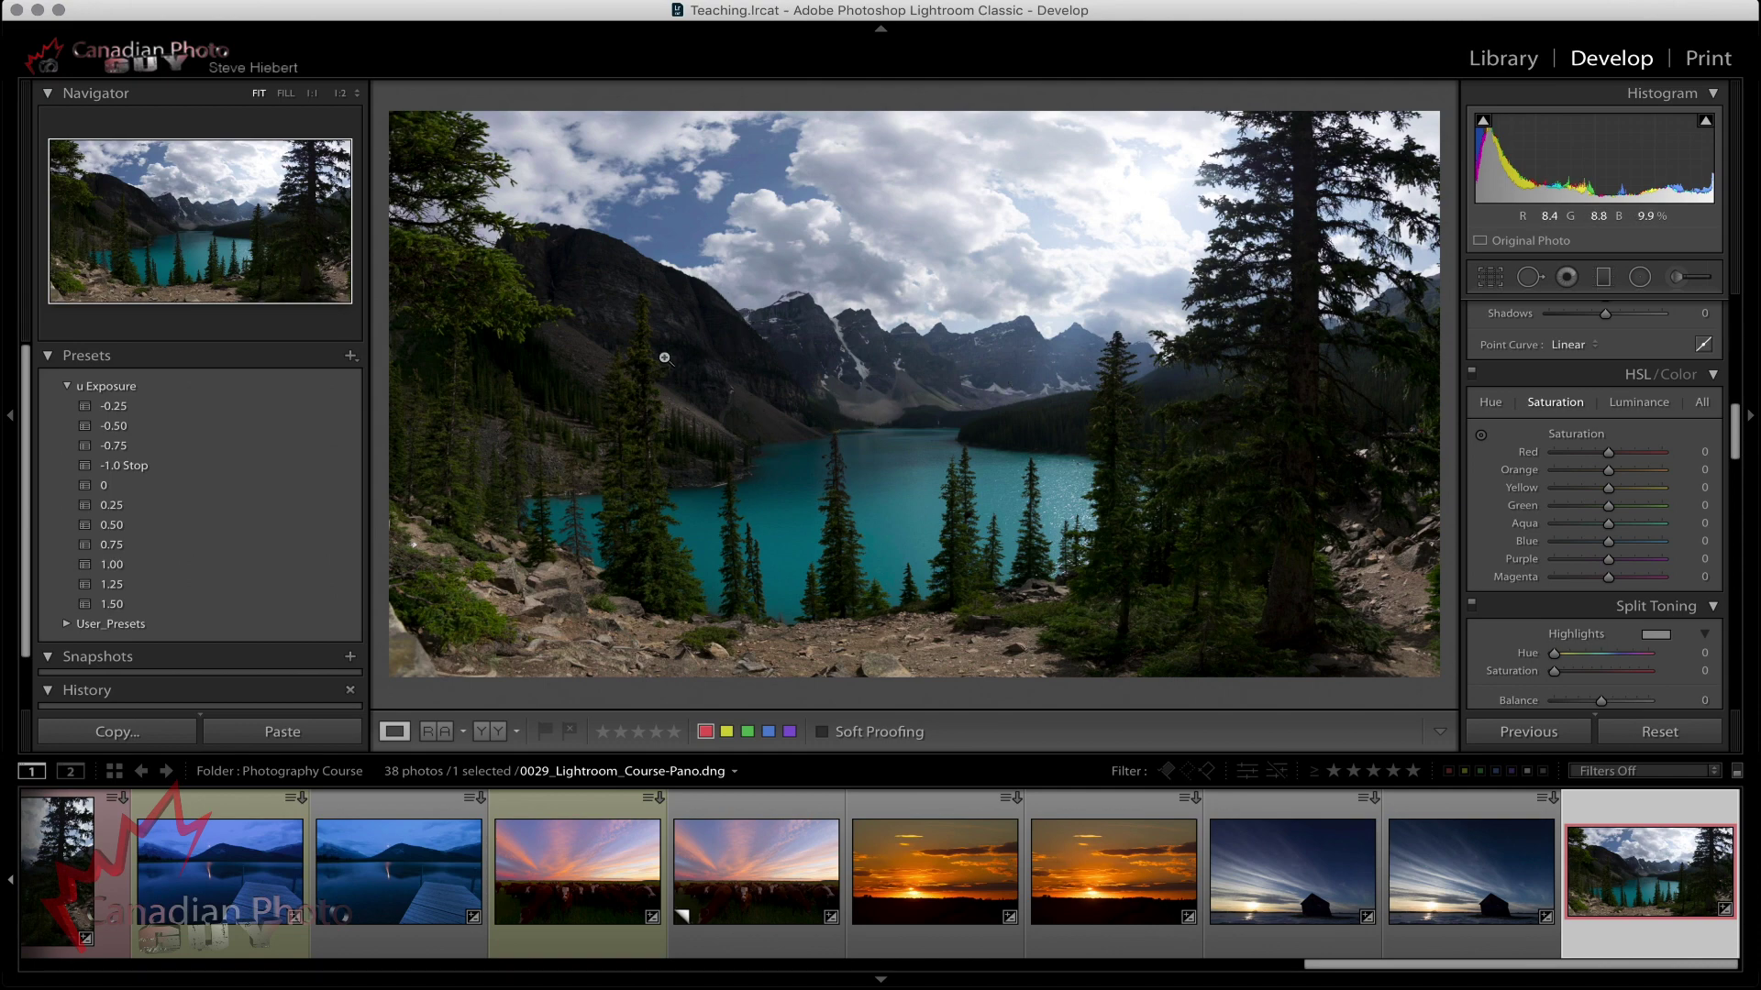
Examine the stitching of the lake panorama at 1:1 across the mountains, trees, slopes and sky.
{"action": "left_click", "coordinate": [733, 318]}
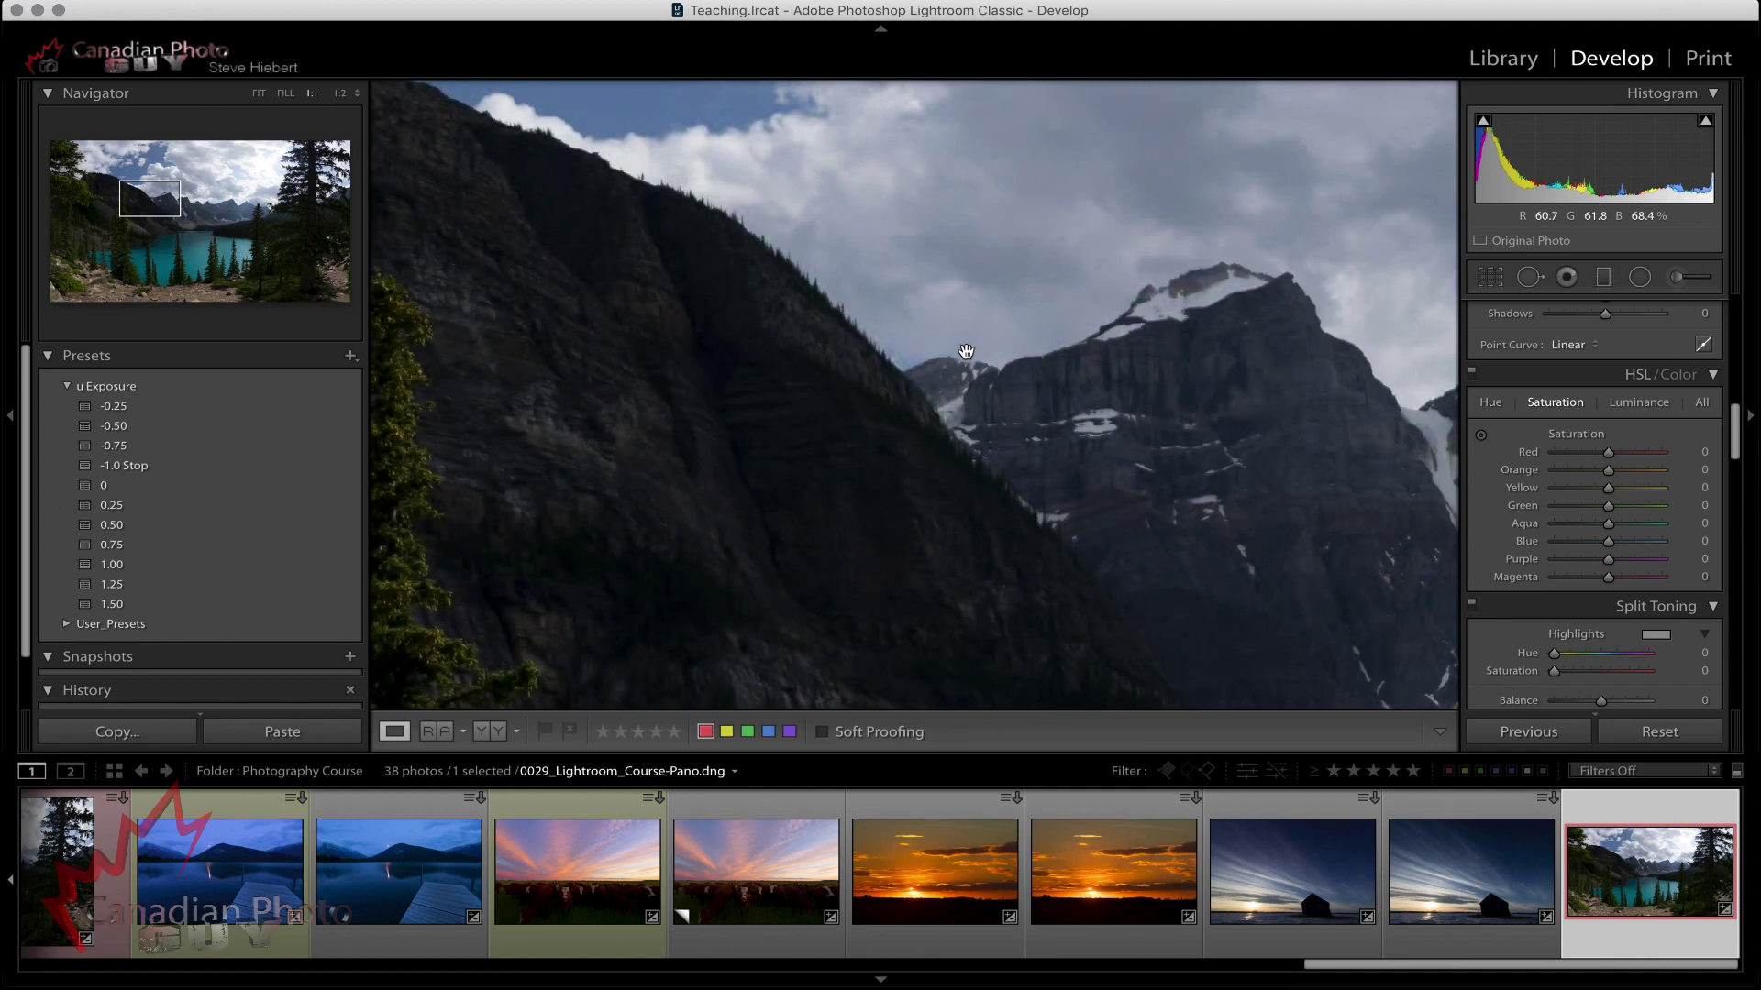
{"action": "left_click_drag", "start_coordinate": [1195, 334], "coordinate": [841, 369]}
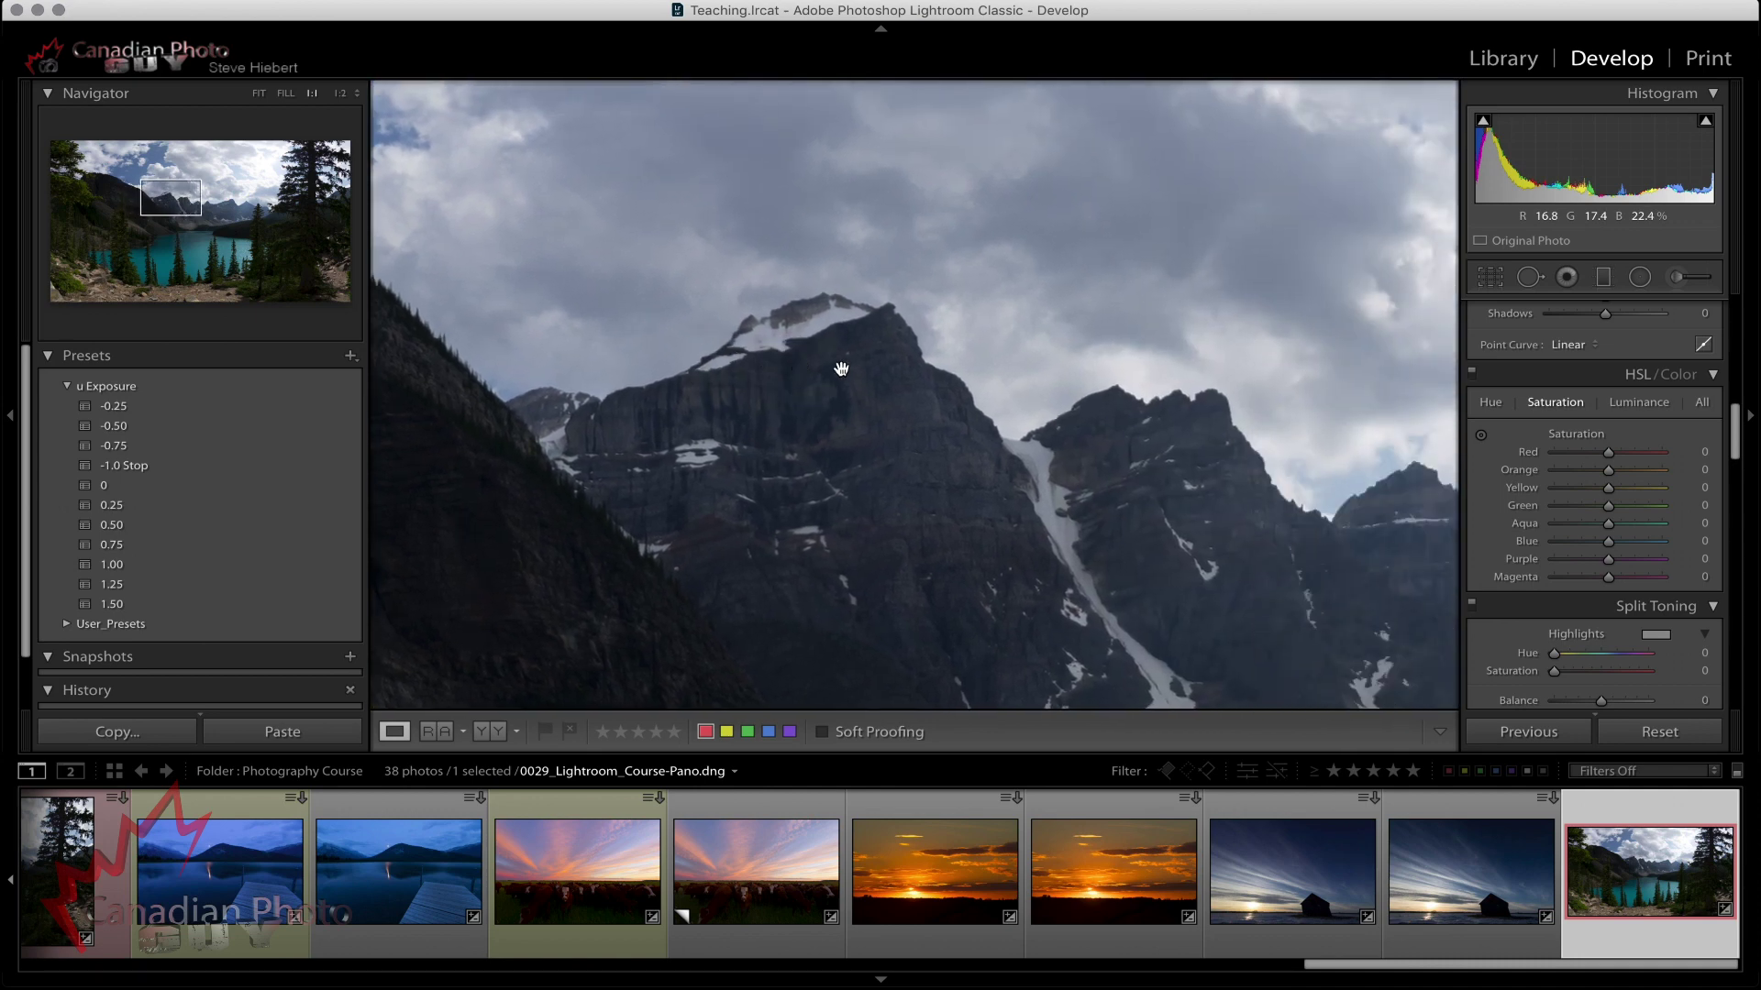
{"action": "left_click_drag", "start_coordinate": [1209, 404], "coordinate": [791, 340]}
{"action": "left_click_drag", "start_coordinate": [1156, 385], "coordinate": [746, 345]}
{"action": "left_click_drag", "start_coordinate": [1170, 383], "coordinate": [876, 372]}
{"action": "left_click_drag", "start_coordinate": [1206, 382], "coordinate": [848, 370]}
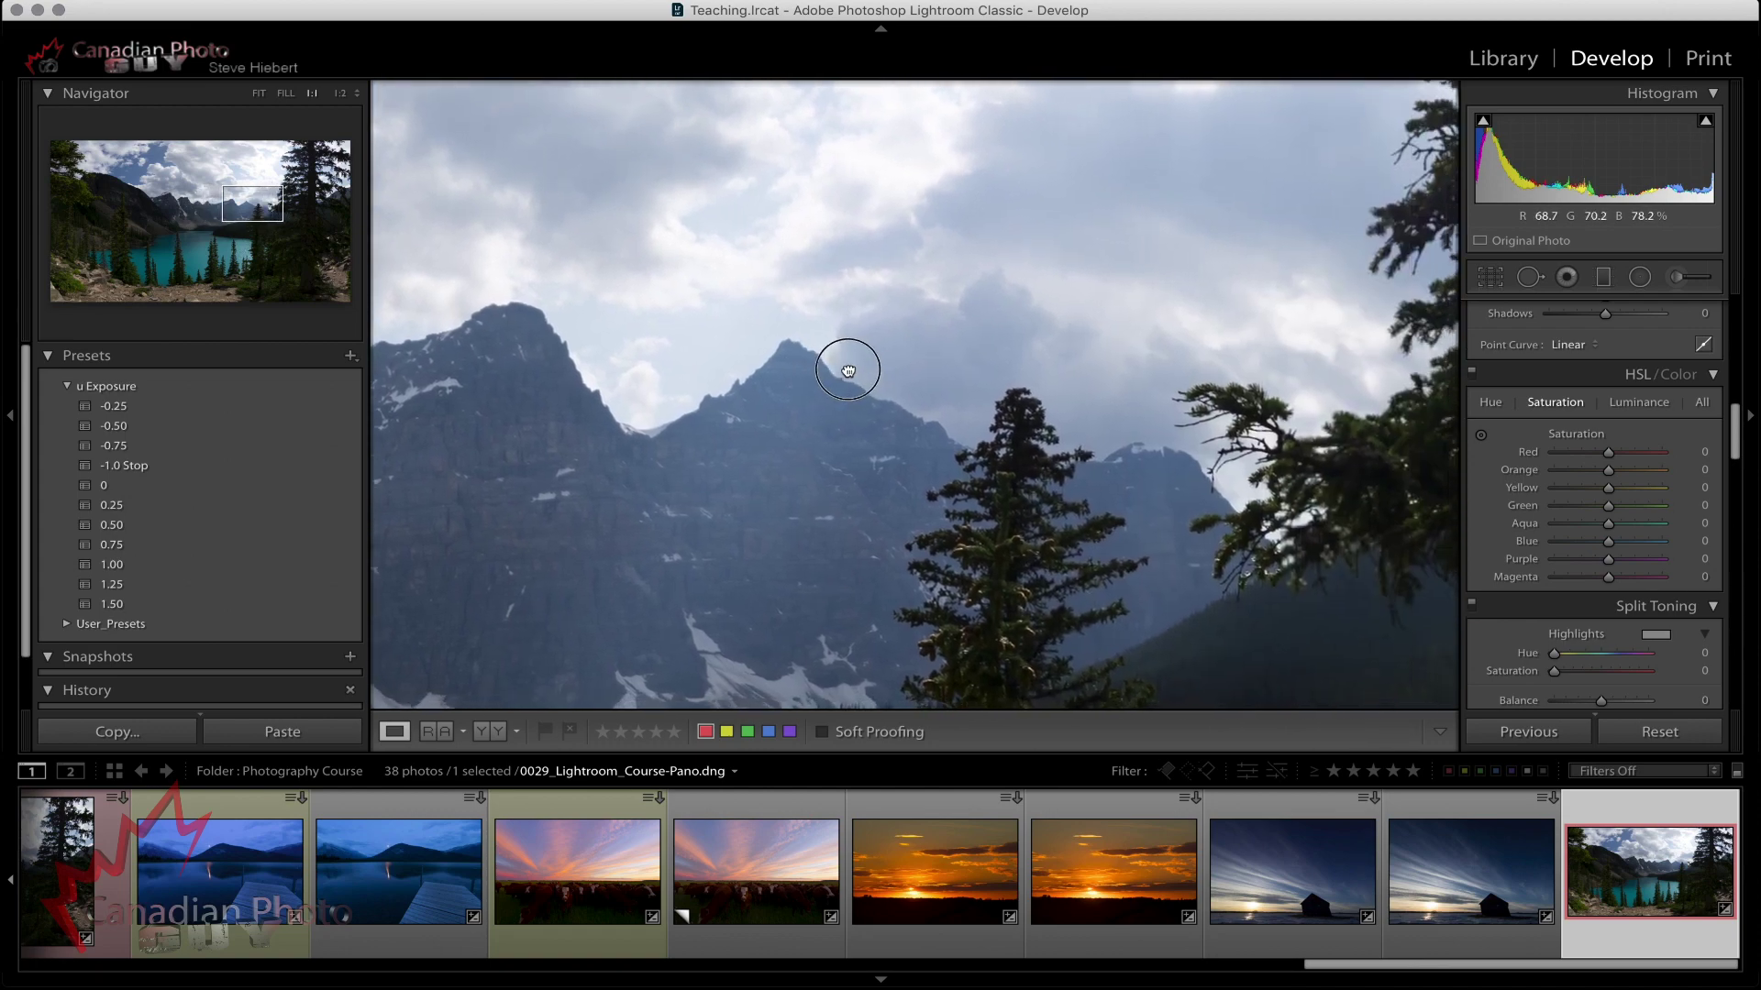
{"action": "left_click_drag", "start_coordinate": [1207, 373], "coordinate": [1162, 361]}
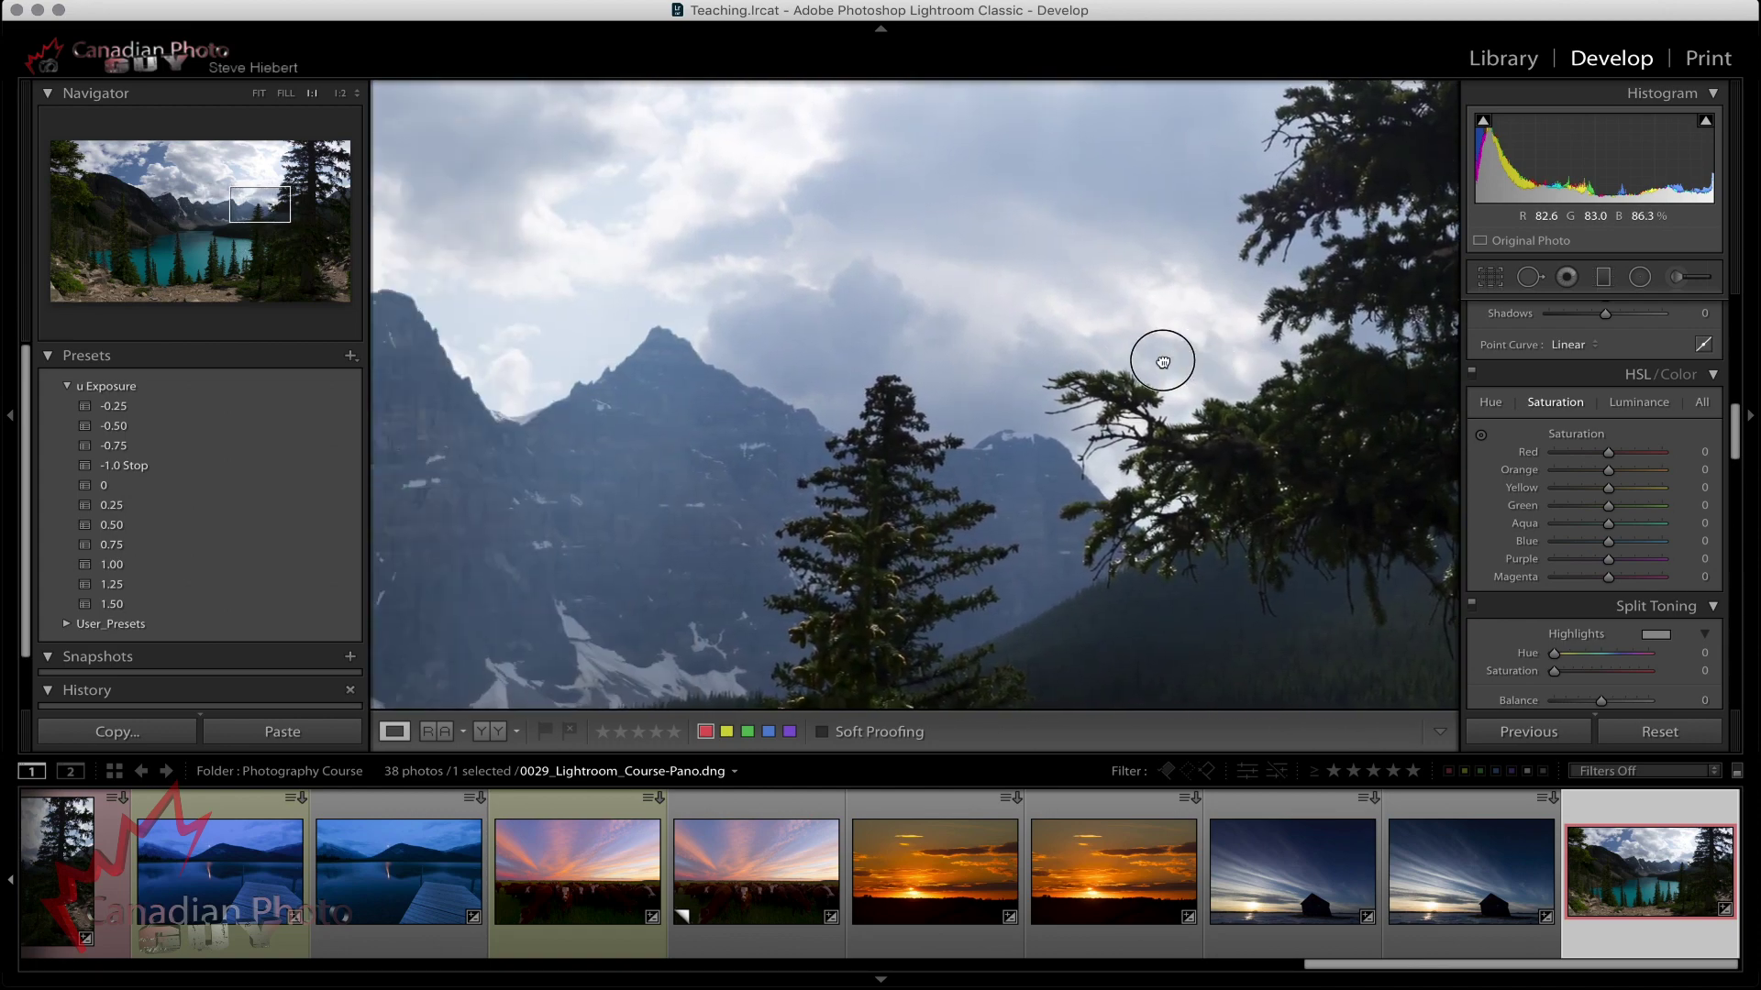
{"action": "left_click_drag", "start_coordinate": [789, 395], "coordinate": [1023, 200]}
{"action": "left_click_drag", "start_coordinate": [699, 417], "coordinate": [1146, 346]}
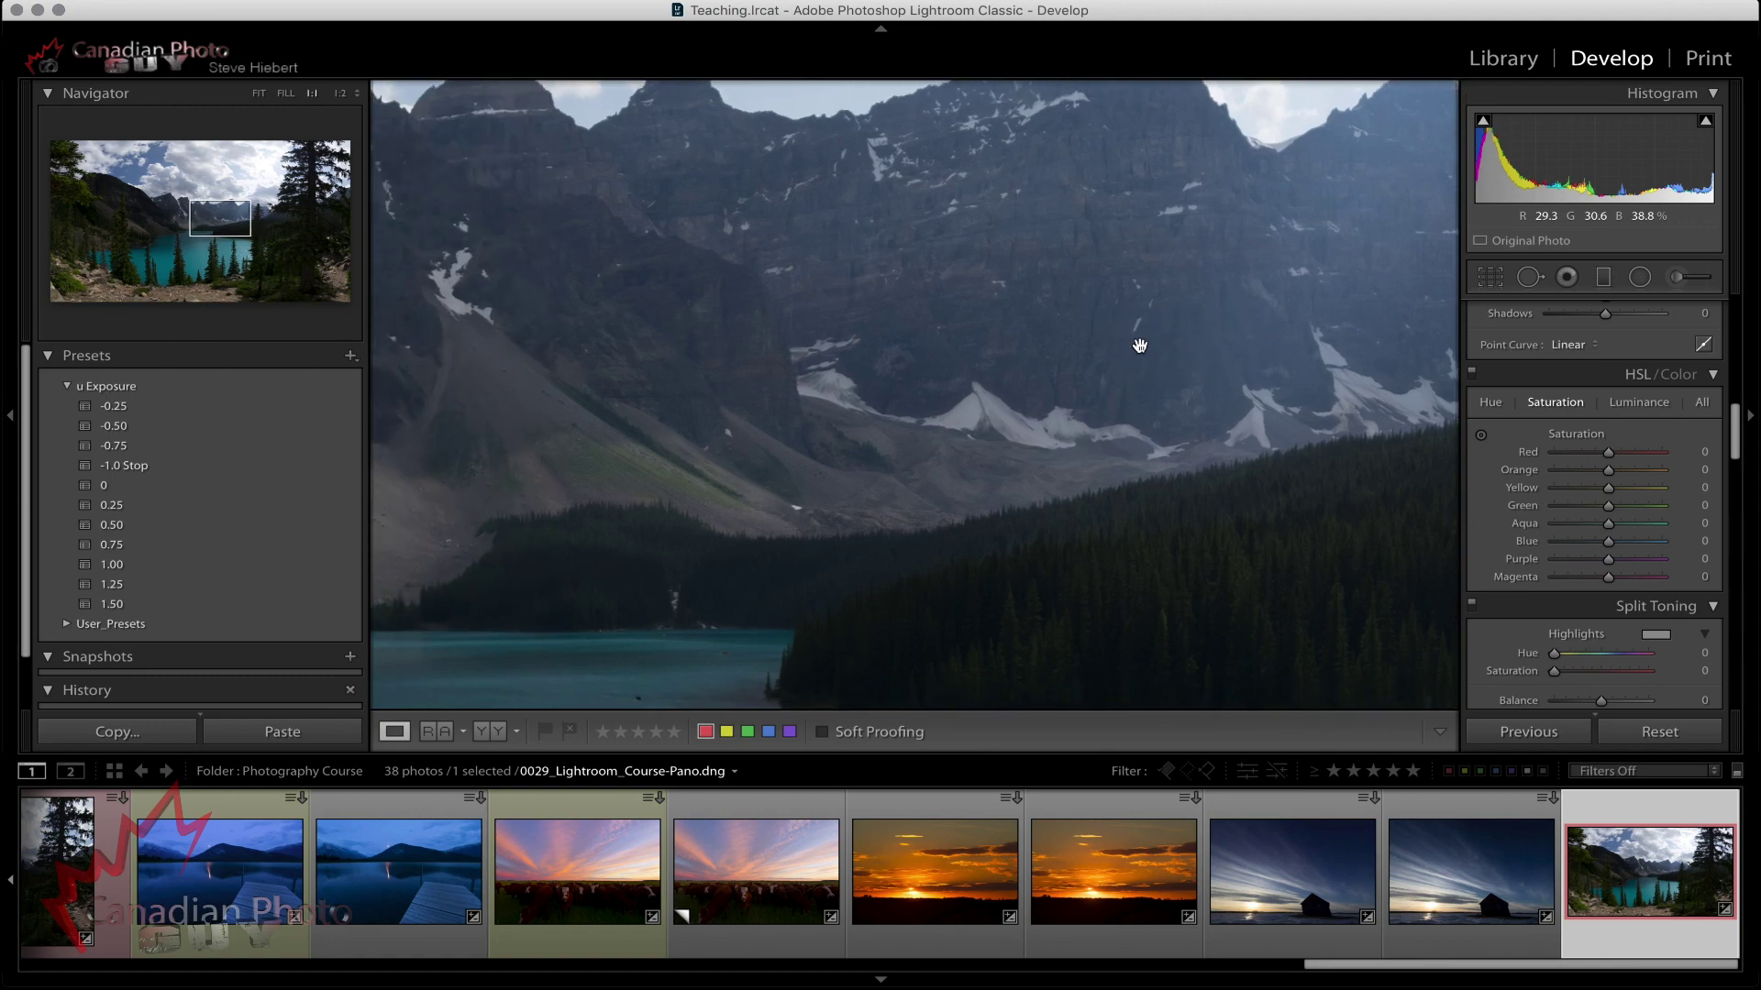
{"action": "left_click_drag", "start_coordinate": [714, 394], "coordinate": [1128, 362]}
{"action": "left_click_drag", "start_coordinate": [712, 376], "coordinate": [1062, 376]}
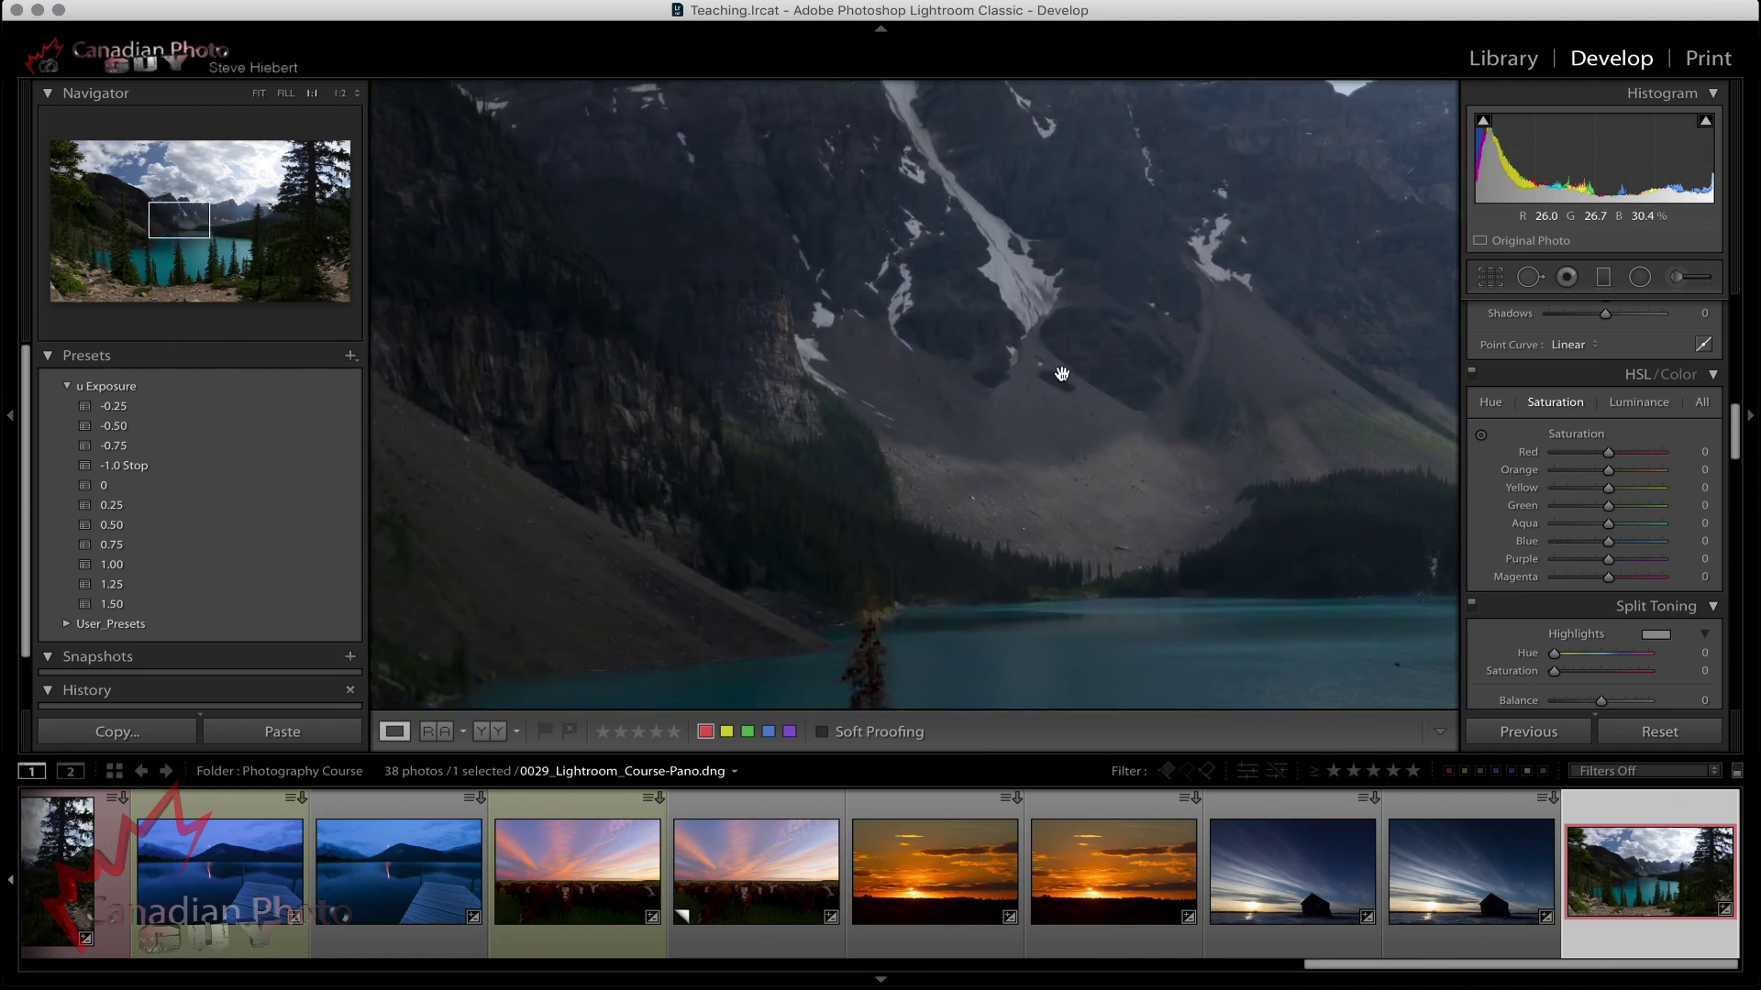
{"action": "left_click_drag", "start_coordinate": [657, 366], "coordinate": [1069, 366]}
{"action": "left_click_drag", "start_coordinate": [723, 346], "coordinate": [928, 346]}
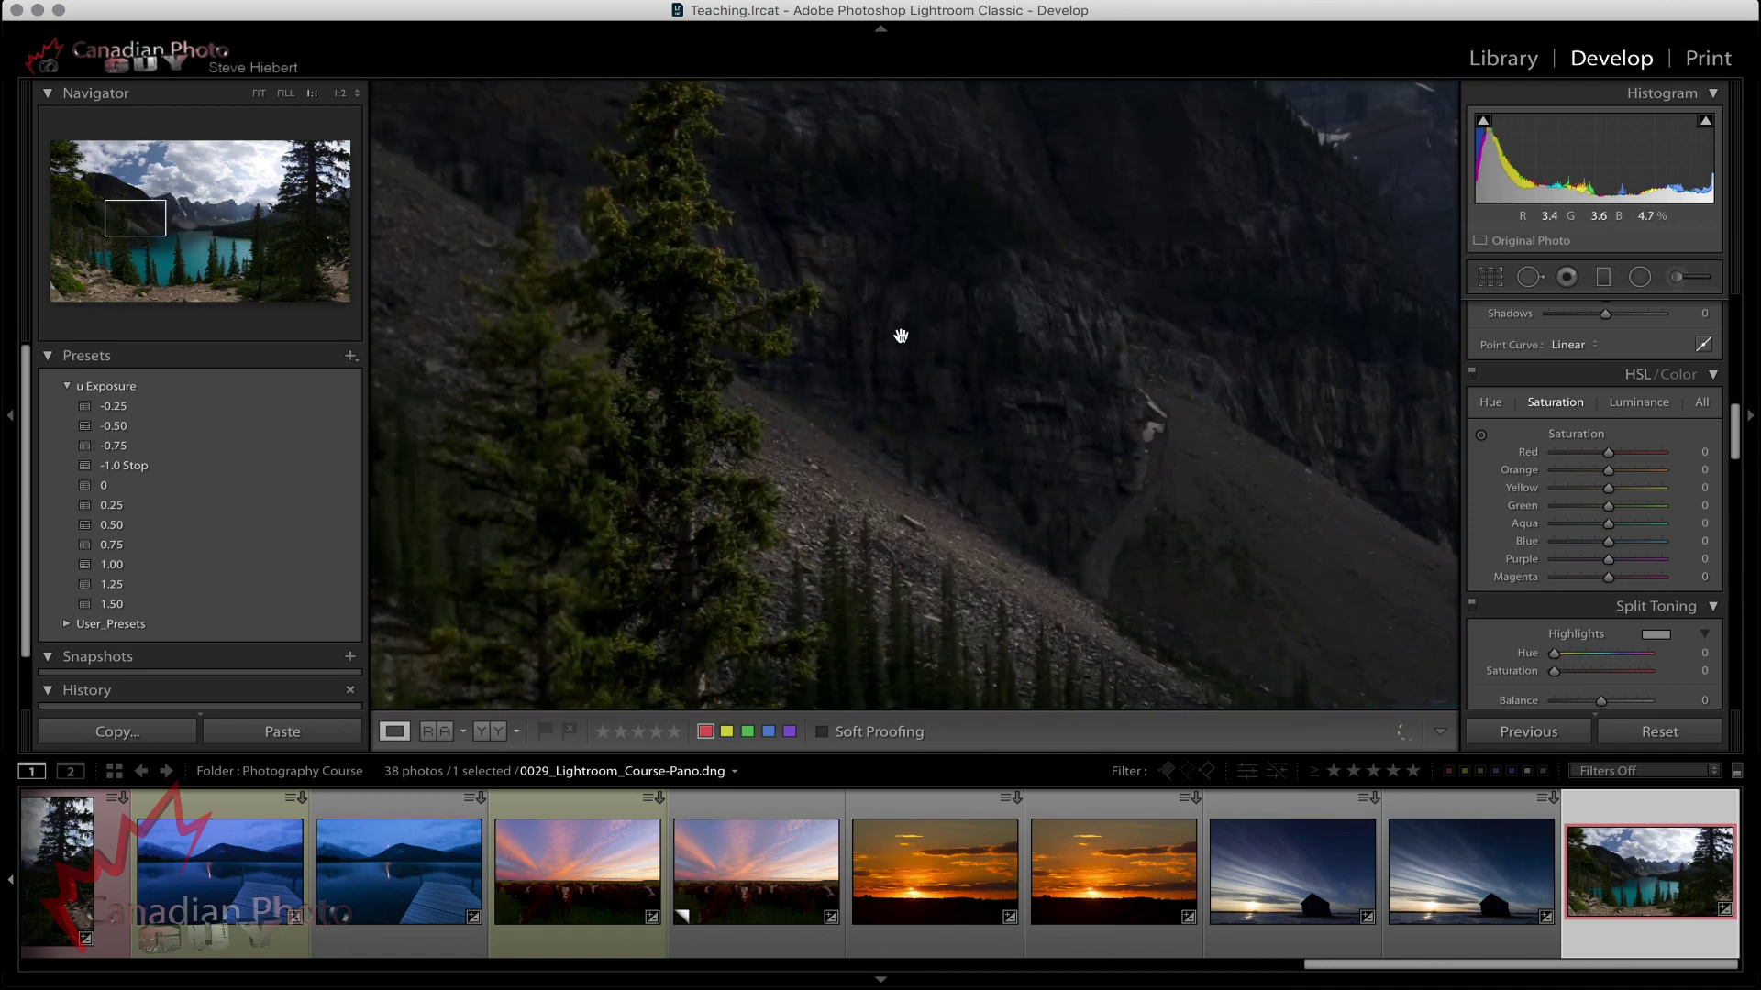
{"action": "left_click_drag", "start_coordinate": [841, 279], "coordinate": [865, 531]}
{"action": "left_click_drag", "start_coordinate": [849, 366], "coordinate": [844, 514]}
{"action": "left_click_drag", "start_coordinate": [1160, 336], "coordinate": [1159, 484]}
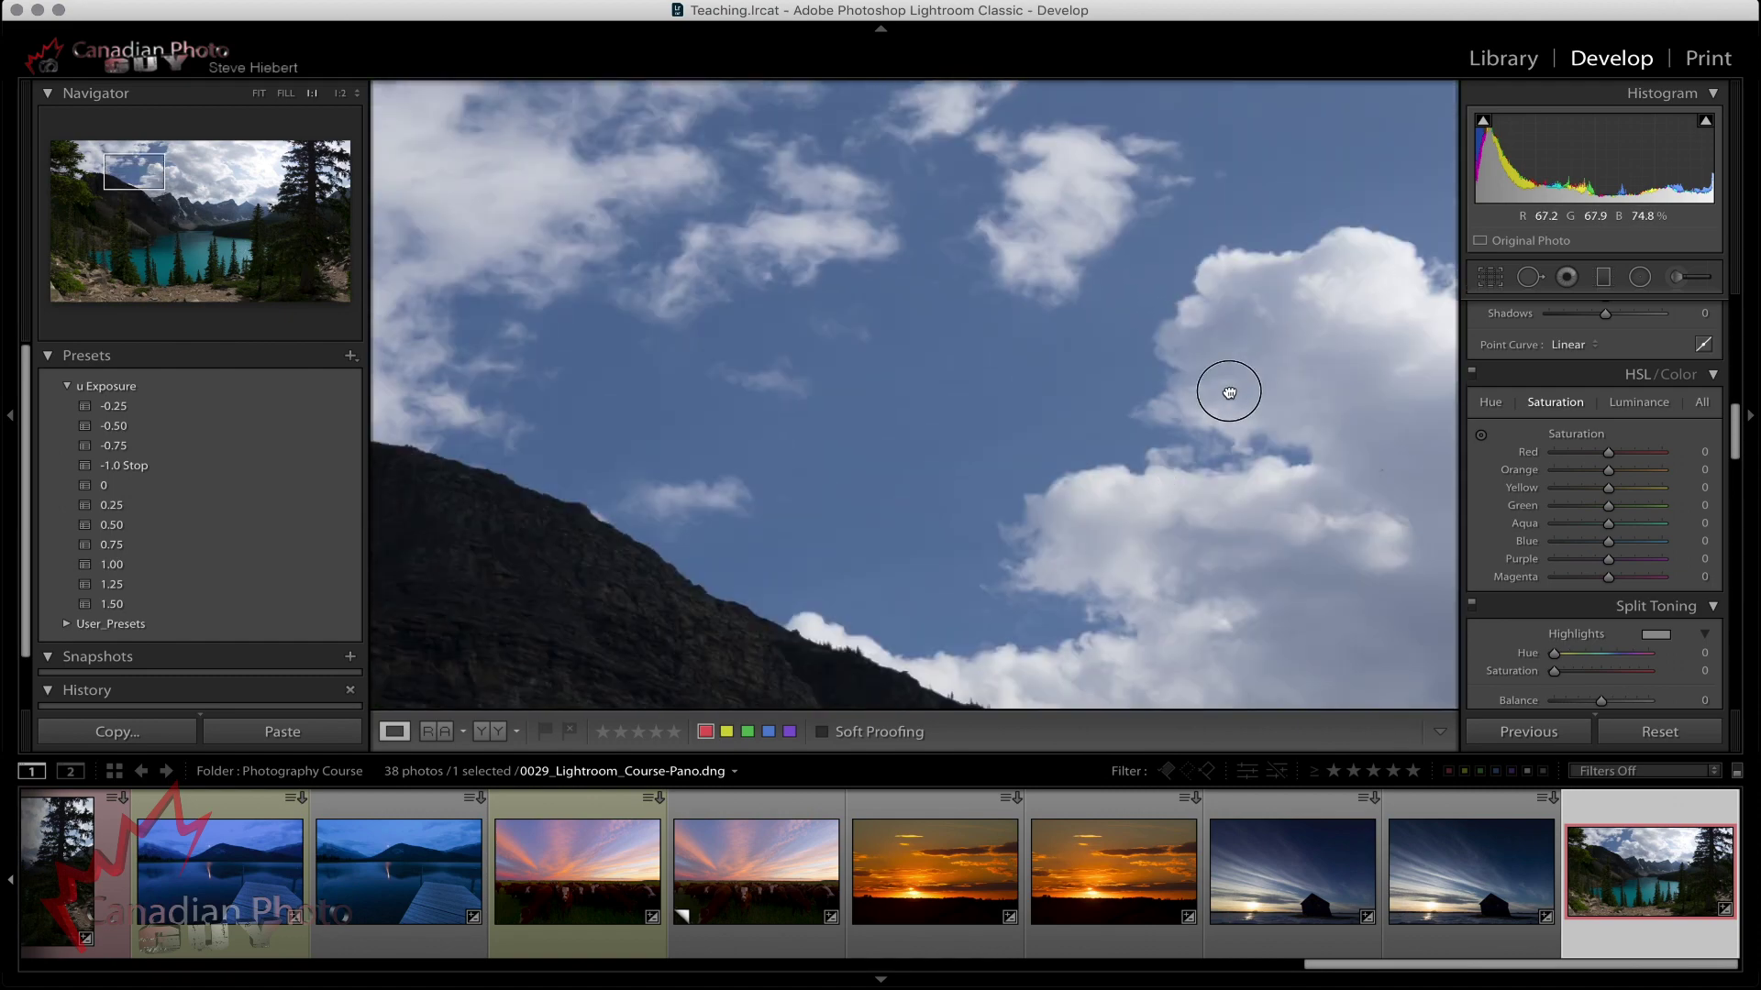
{"action": "left_click_drag", "start_coordinate": [1240, 391], "coordinate": [652, 392]}
{"action": "left_click_drag", "start_coordinate": [1198, 382], "coordinate": [844, 370]}
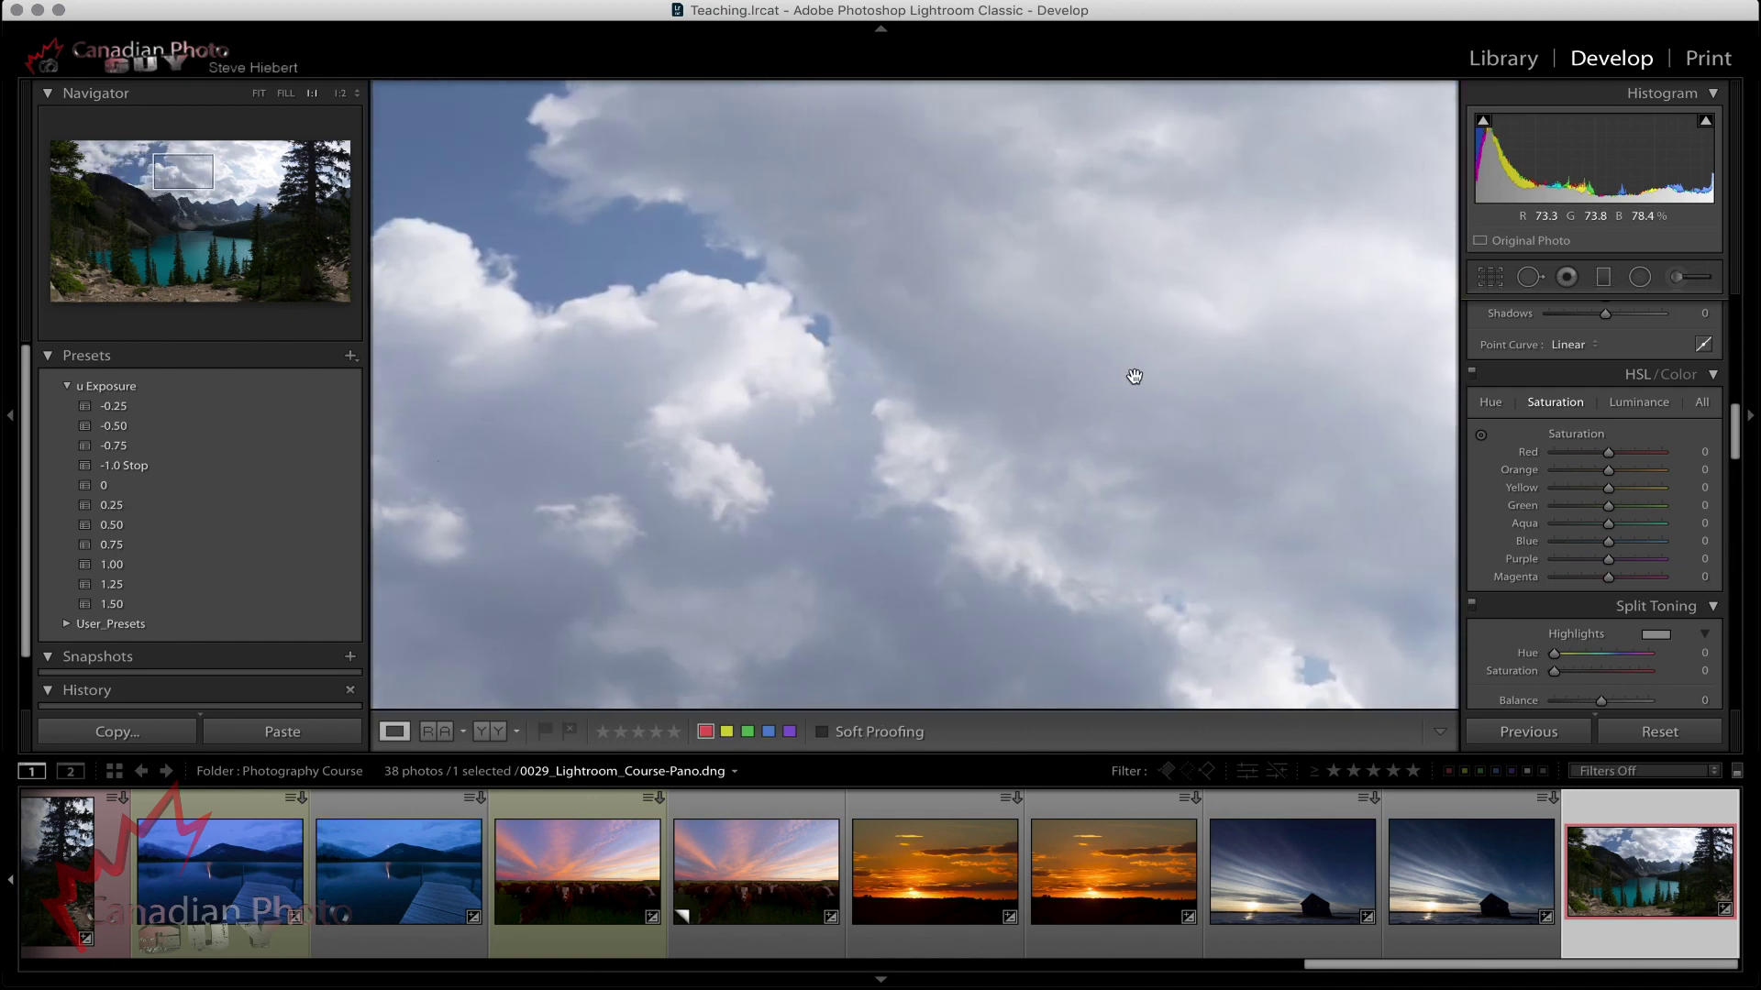
{"action": "left_click_drag", "start_coordinate": [1134, 376], "coordinate": [719, 345]}
{"action": "left_click_drag", "start_coordinate": [1167, 432], "coordinate": [932, 385]}
{"action": "left_click", "coordinate": [932, 386]}
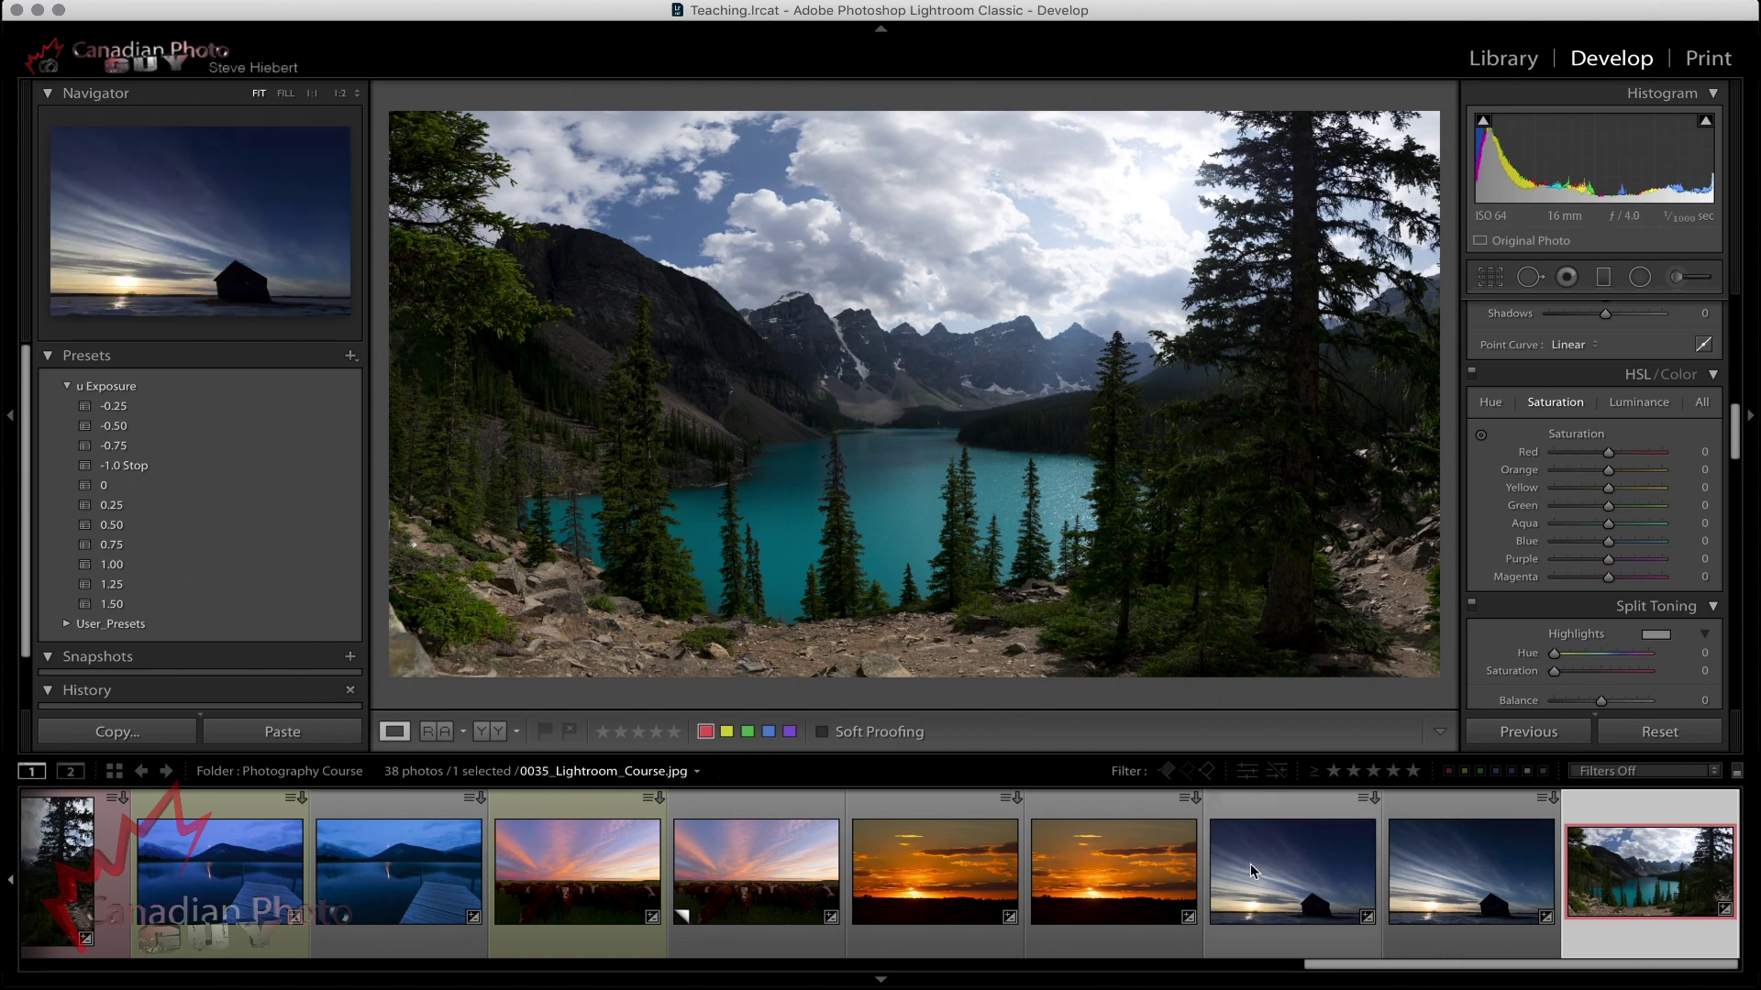
Select the nine sunset sky photos 0017 to 0025_Lightroom_Course.
{"action": "scroll", "coordinate": [1249, 864], "scroll_direction": "left", "scroll_amount": 1}
{"action": "scroll", "coordinate": [1249, 864], "scroll_direction": "left", "scroll_amount": 10}
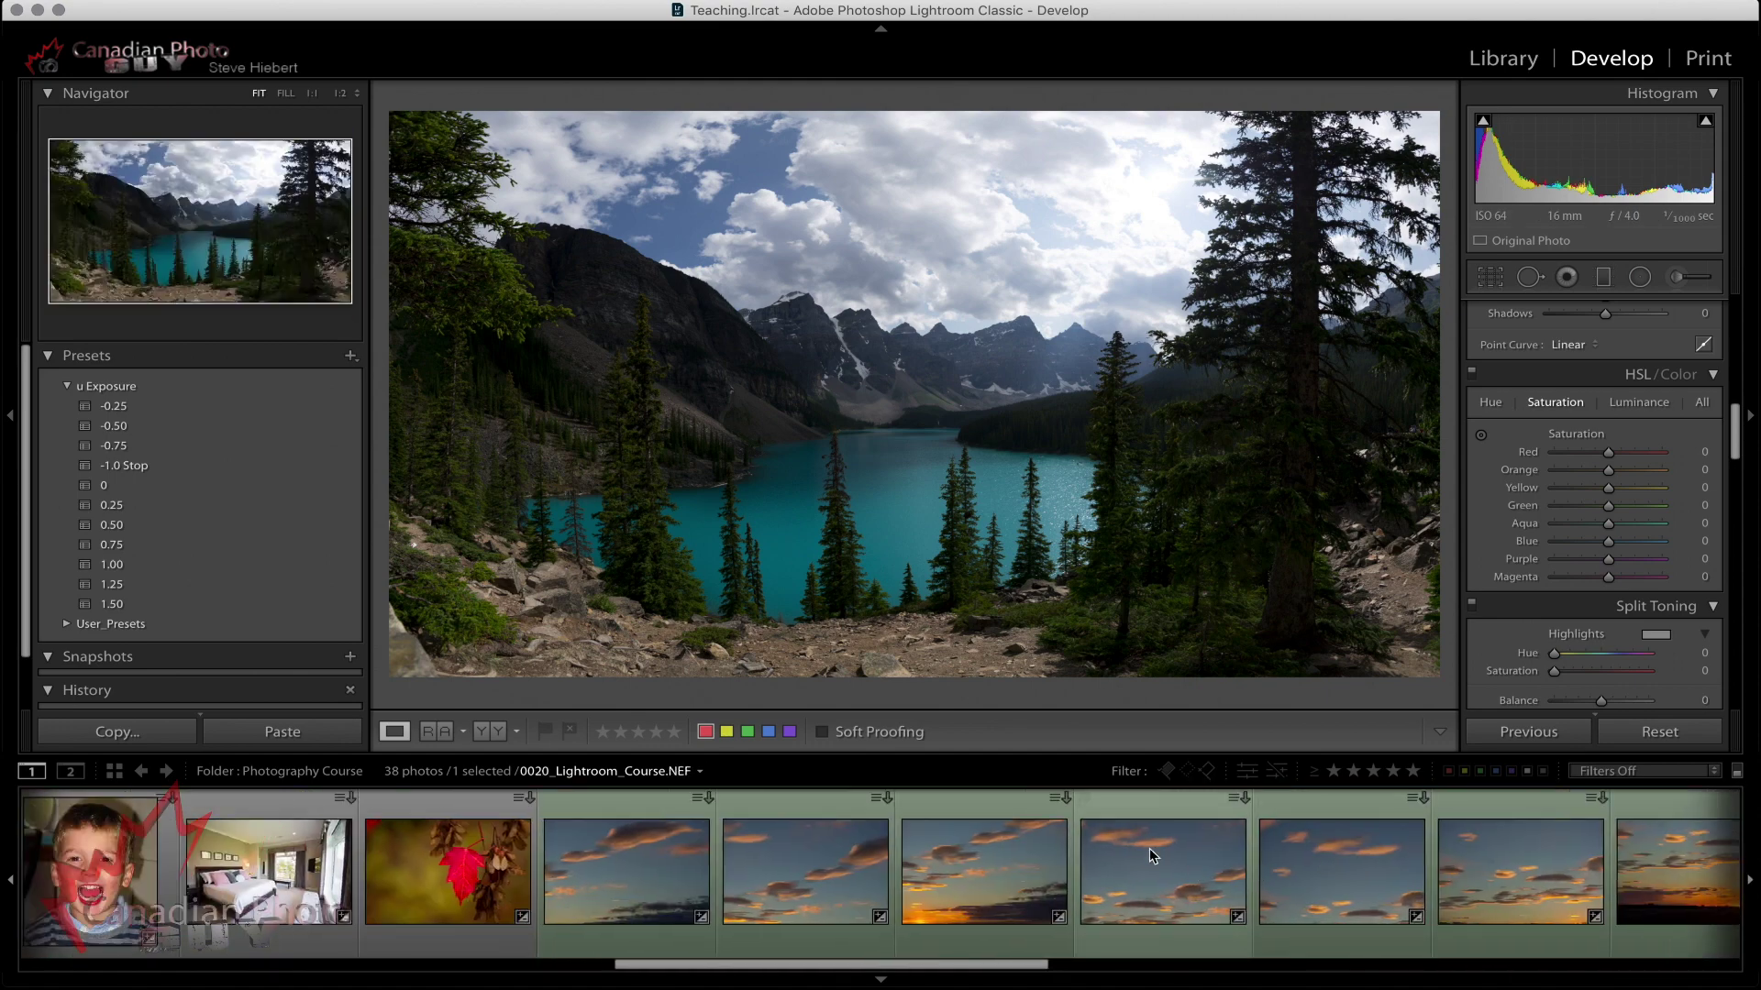
{"action": "left_click", "coordinate": [640, 860]}
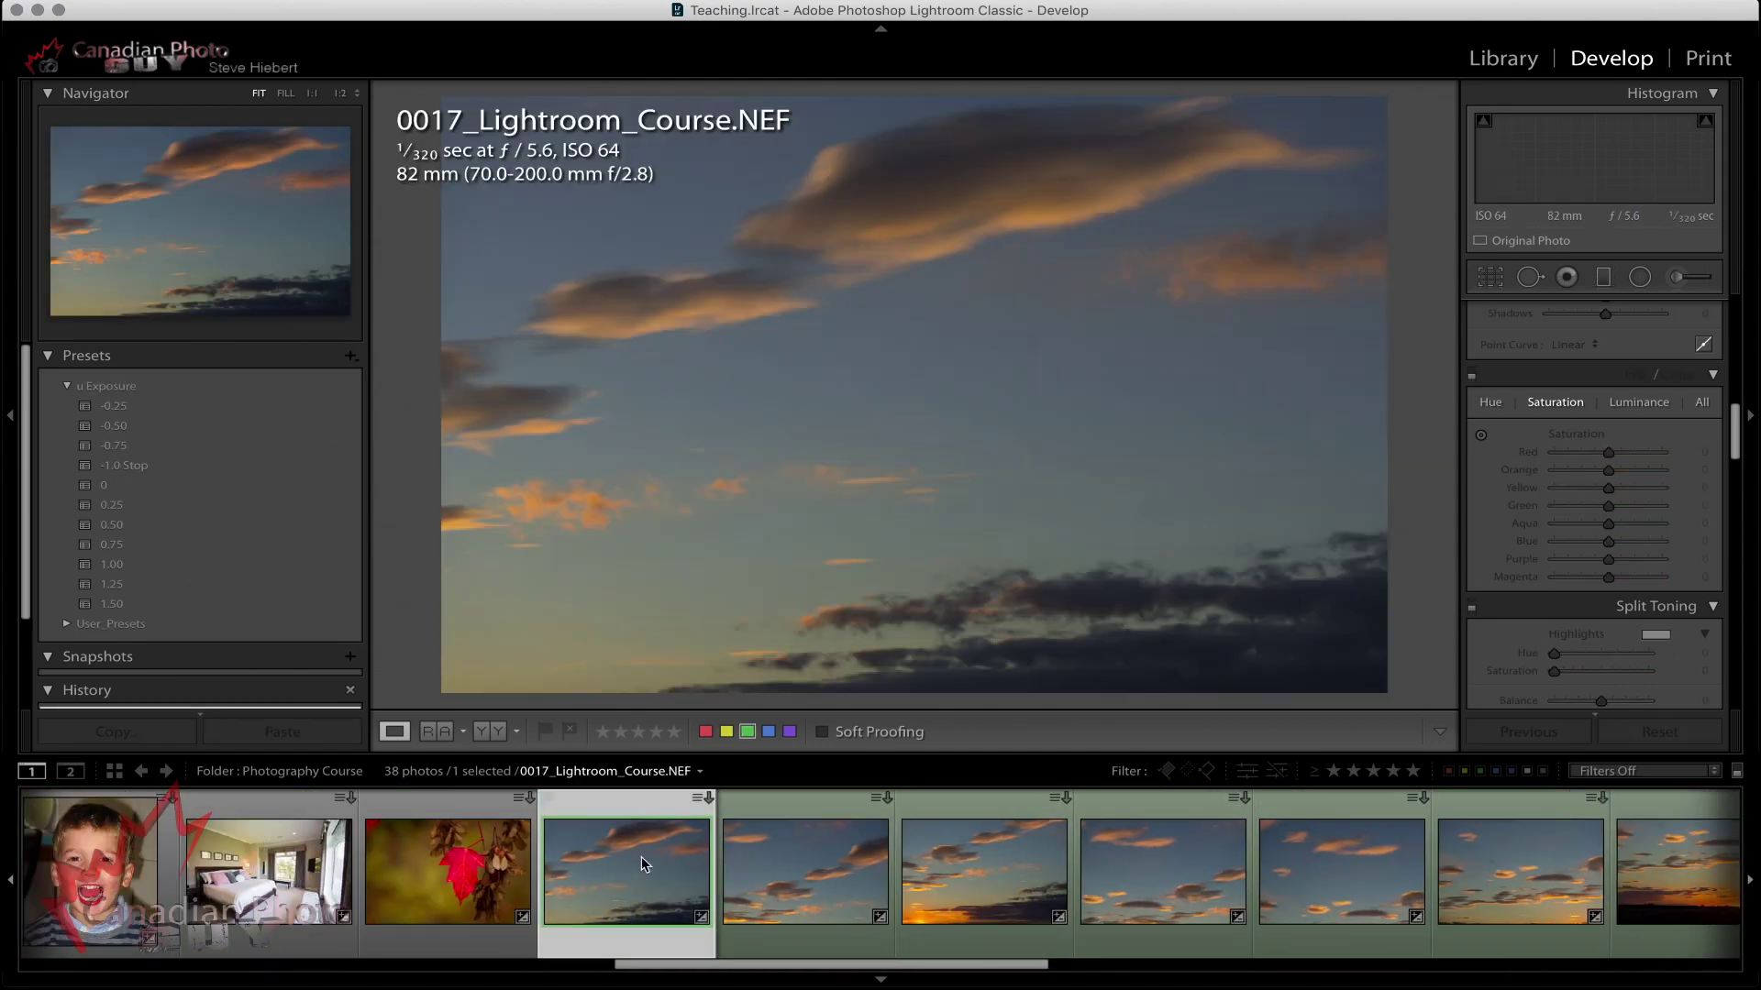
{"action": "scroll", "coordinate": [643, 861], "scroll_direction": "right", "scroll_amount": 5}
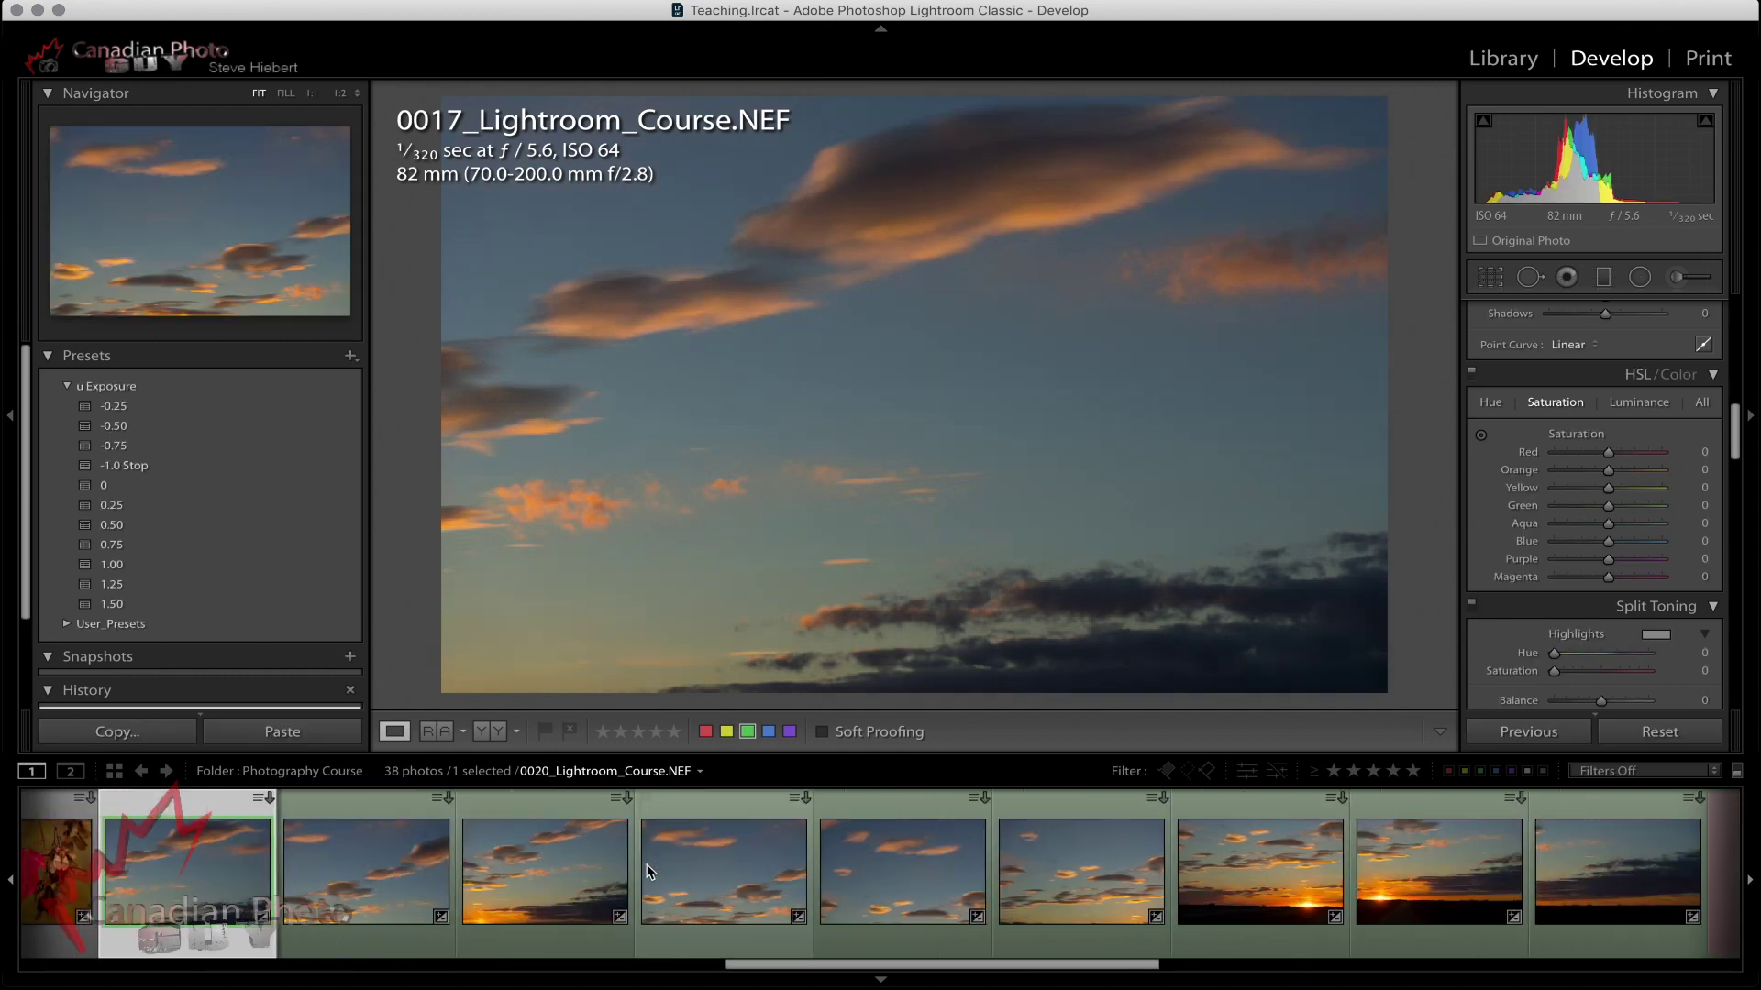
{"action": "scroll", "coordinate": [653, 869], "scroll_direction": "right", "scroll_amount": 2}
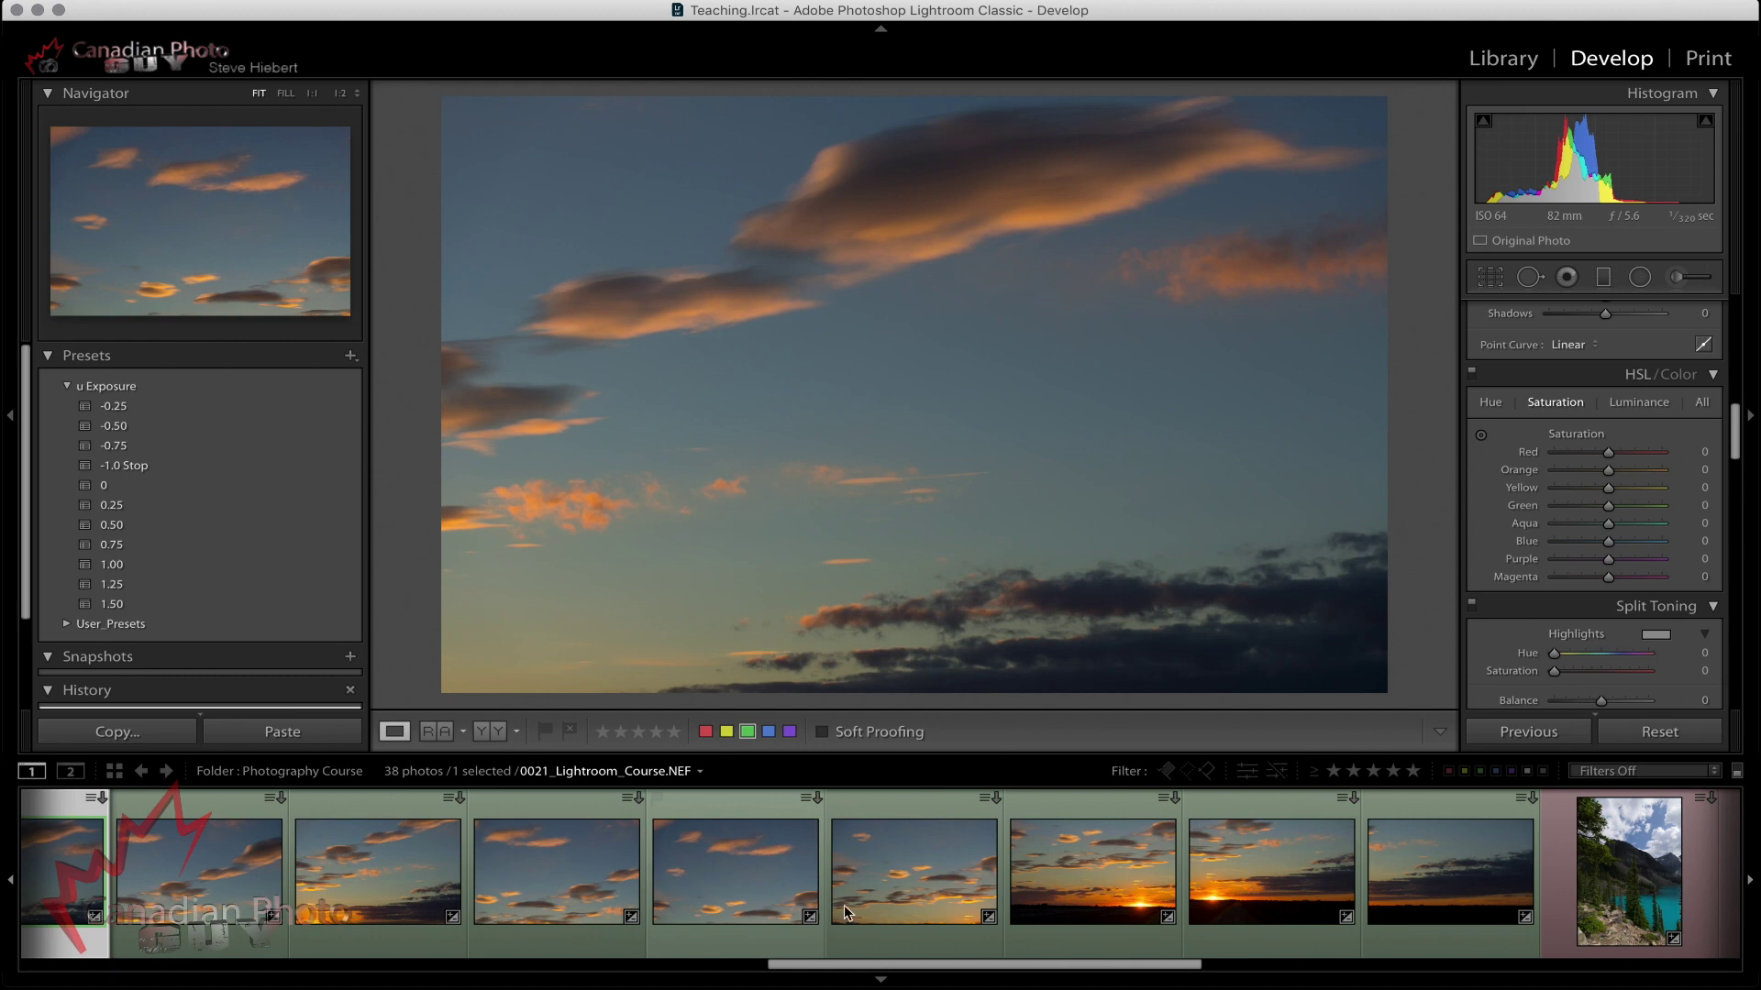
{"action": "left_click", "coordinate": [1460, 882], "text": "shift"}
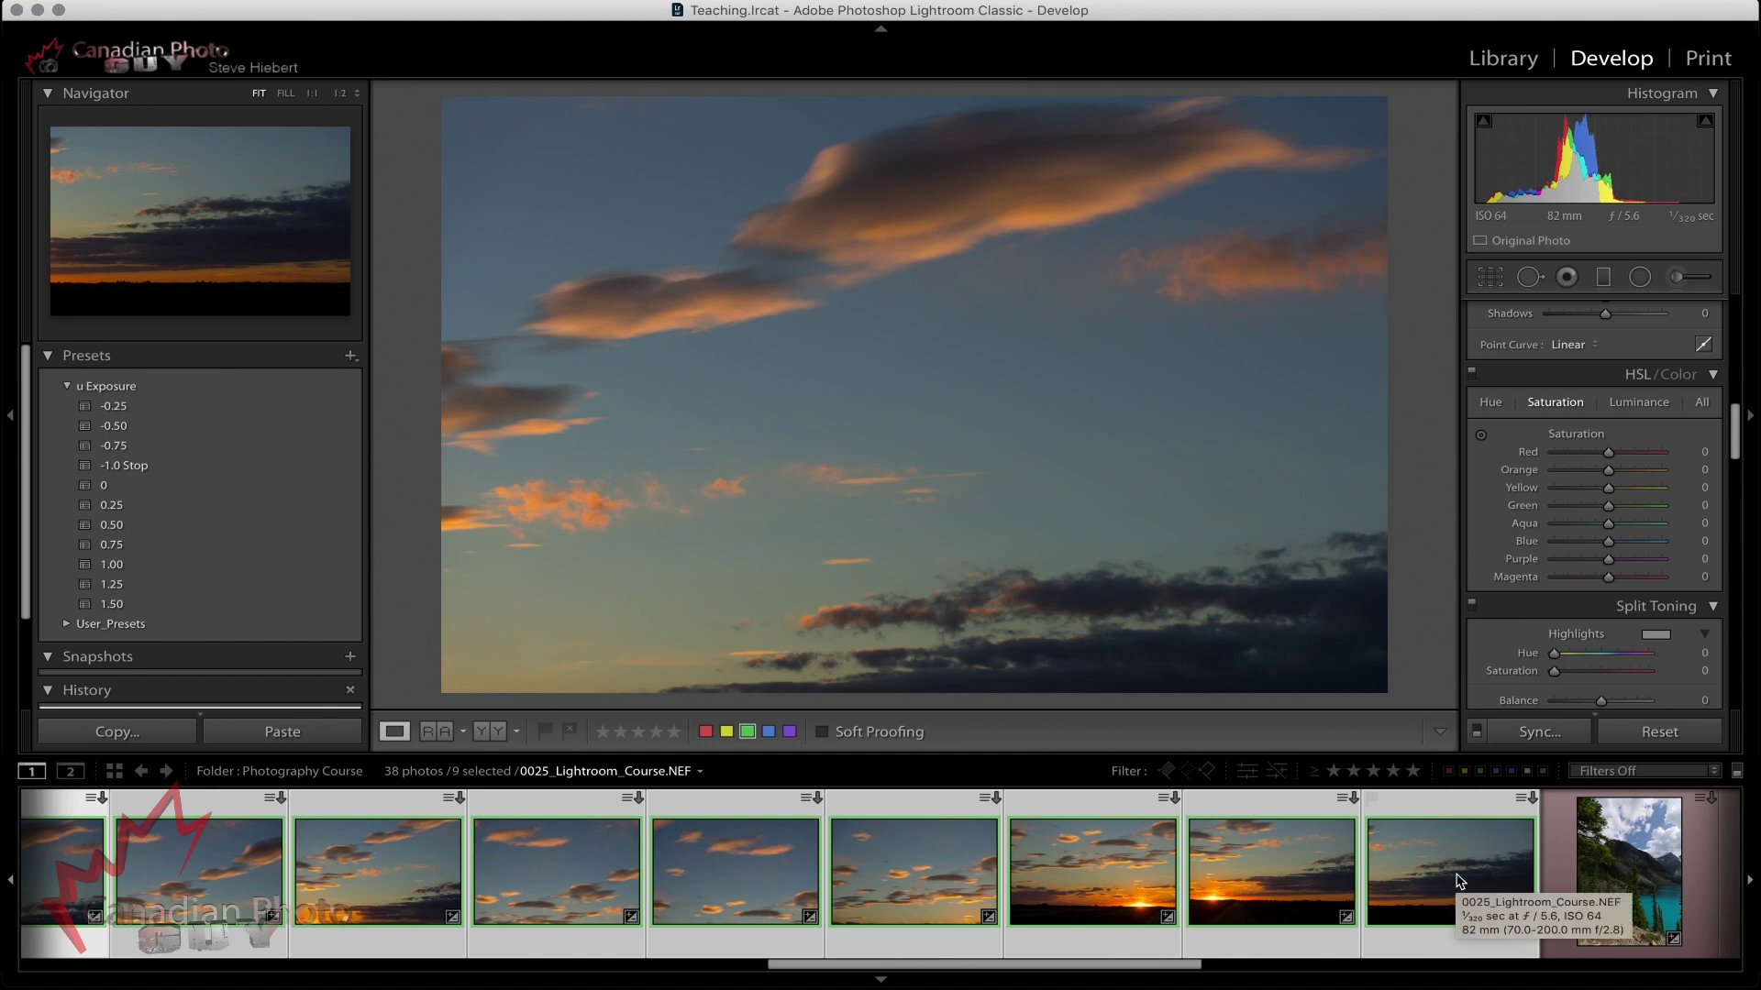
Start a Panorama photo merge of the nine selected sunset photos.
{"action": "right_click", "coordinate": [1059, 873]}
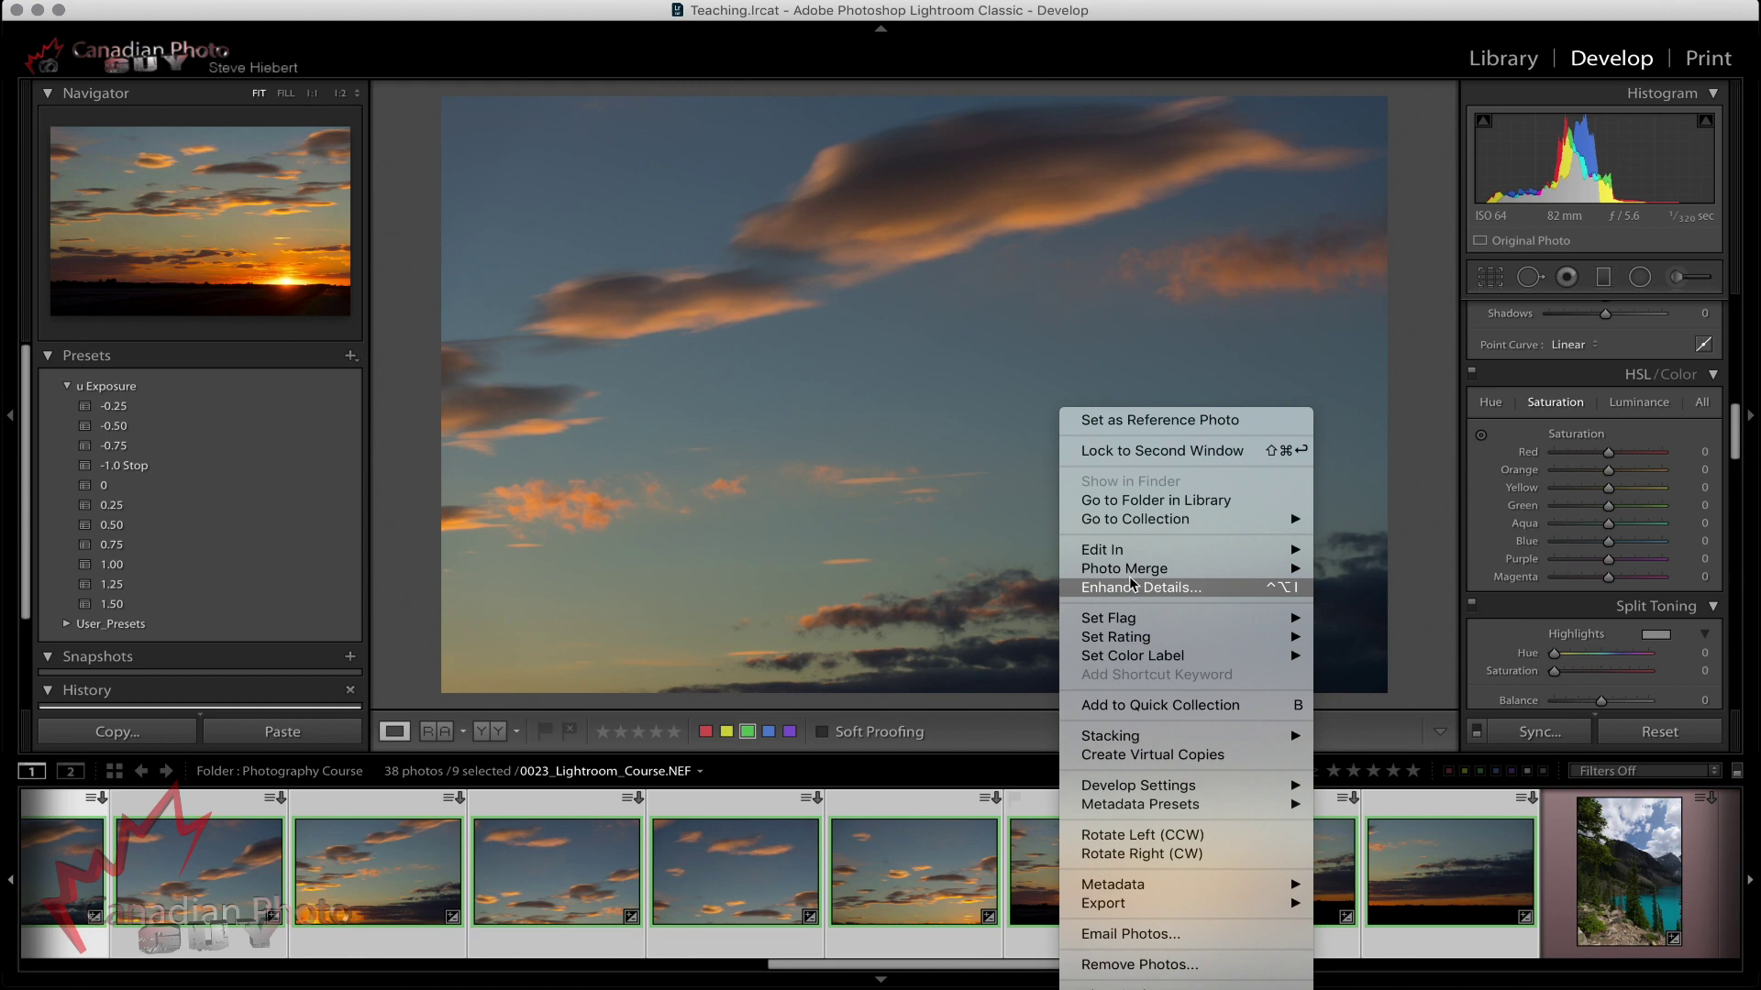
{"action": "mouse_move", "coordinate": [1137, 578]}
{"action": "left_click", "coordinate": [1348, 589]}
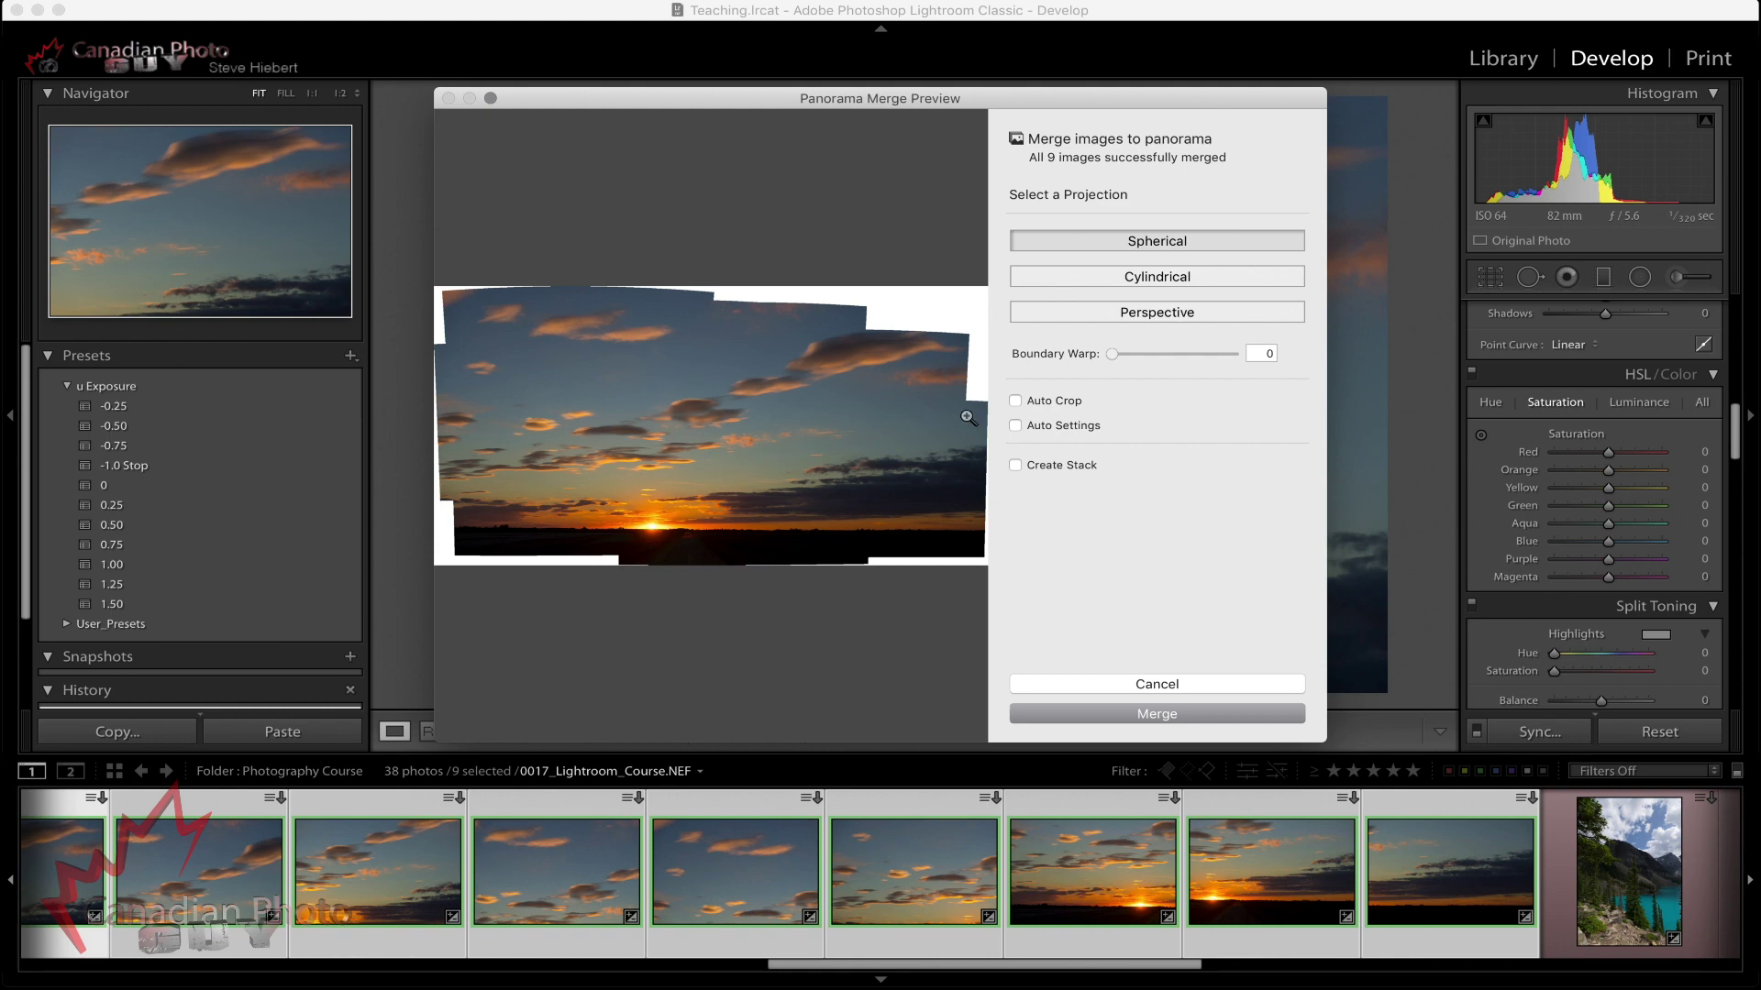
Merge the sunset panorama with Boundary Warp at 100 and view the merged sunset and lake panoramas.
{"action": "left_click_drag", "start_coordinate": [1114, 356], "coordinate": [1257, 356]}
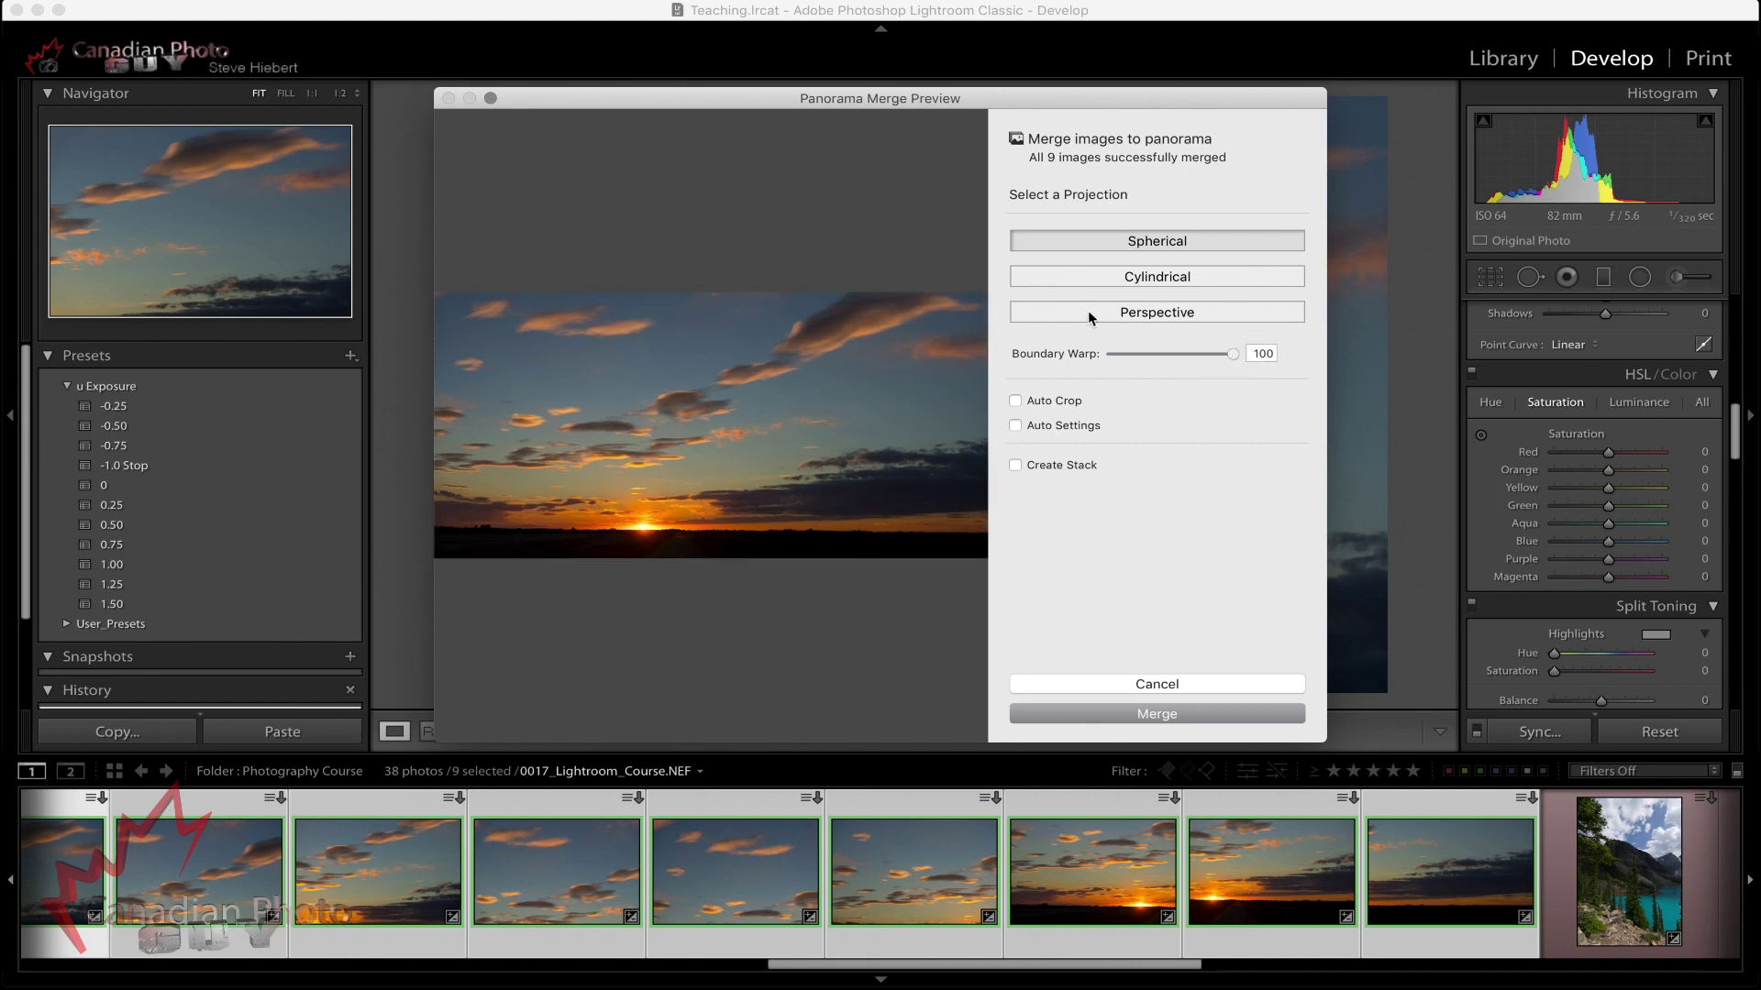
{"action": "left_click", "coordinate": [1179, 723]}
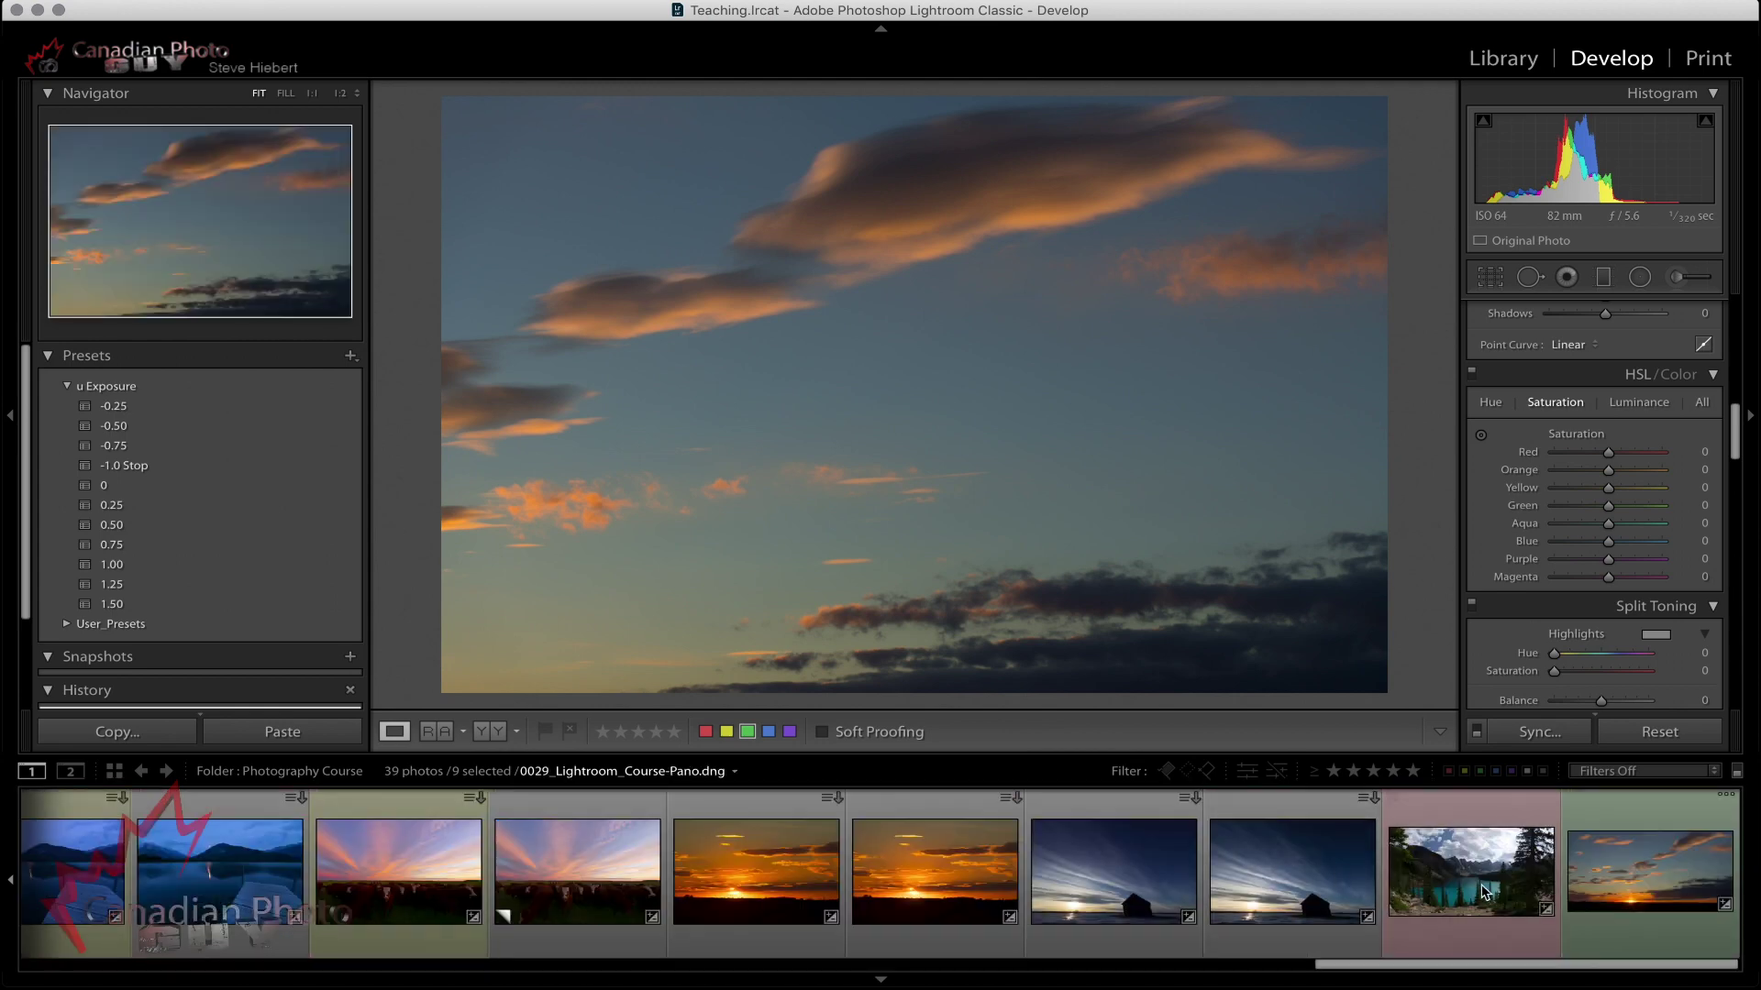
{"action": "left_click", "coordinate": [1694, 890]}
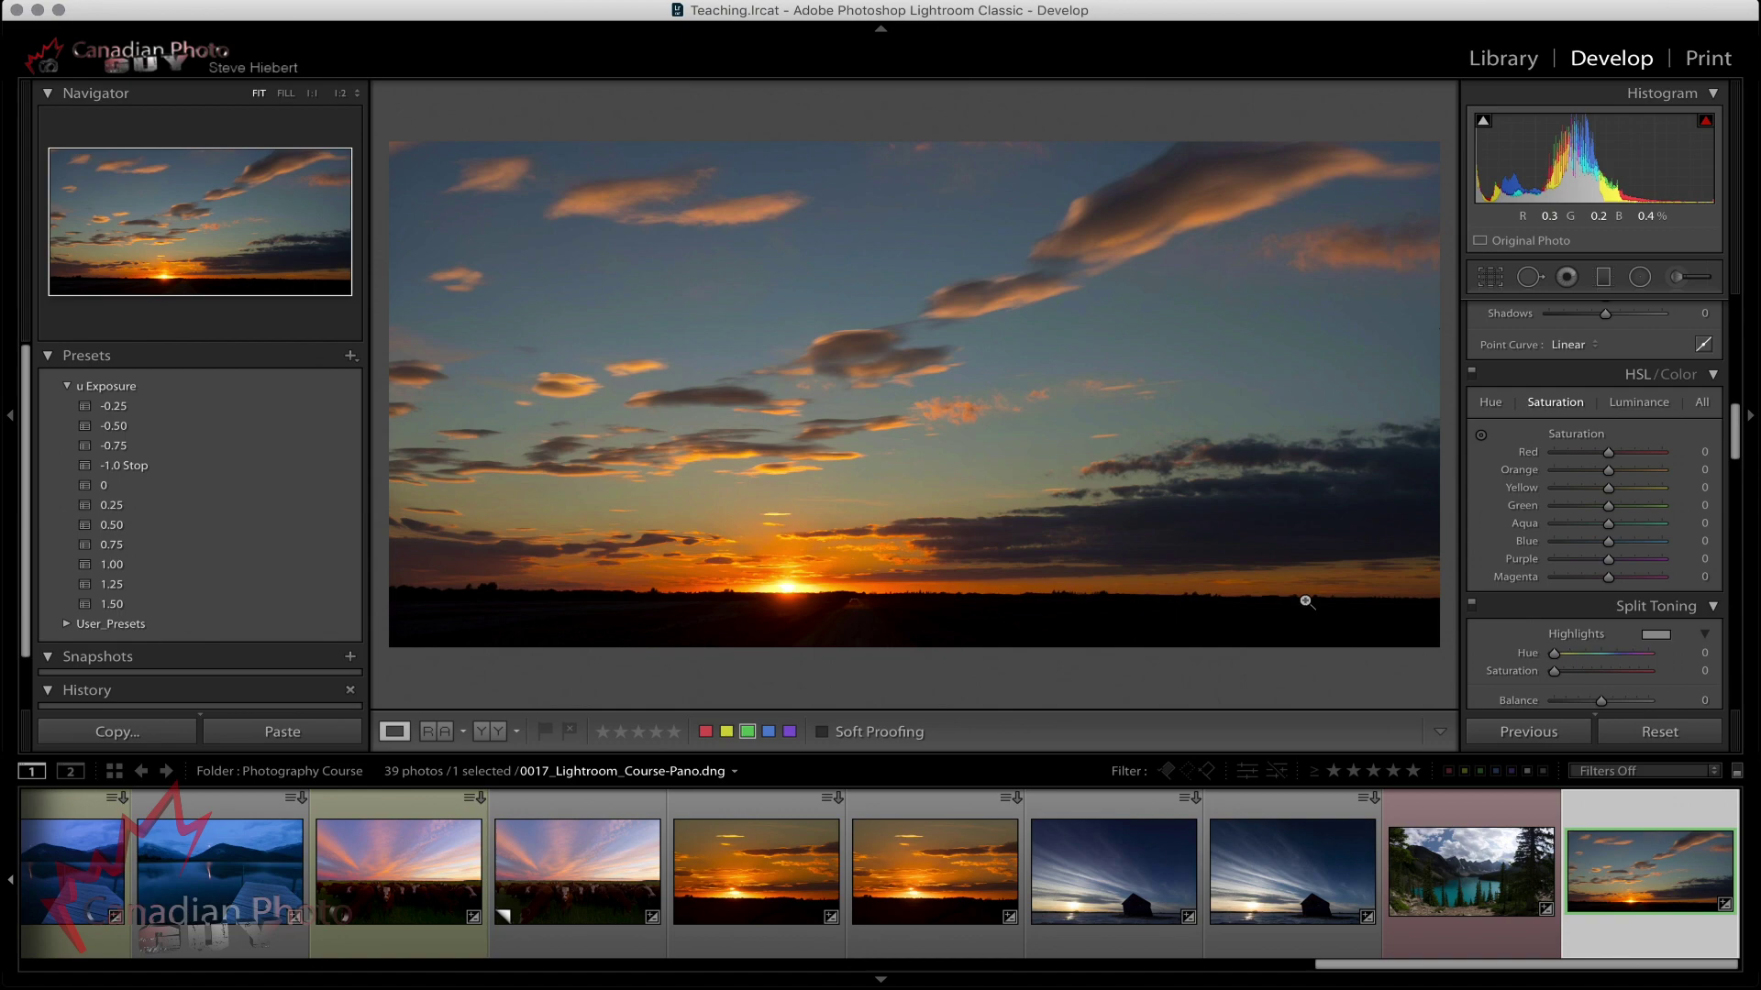
{"action": "left_click", "coordinate": [1462, 867]}
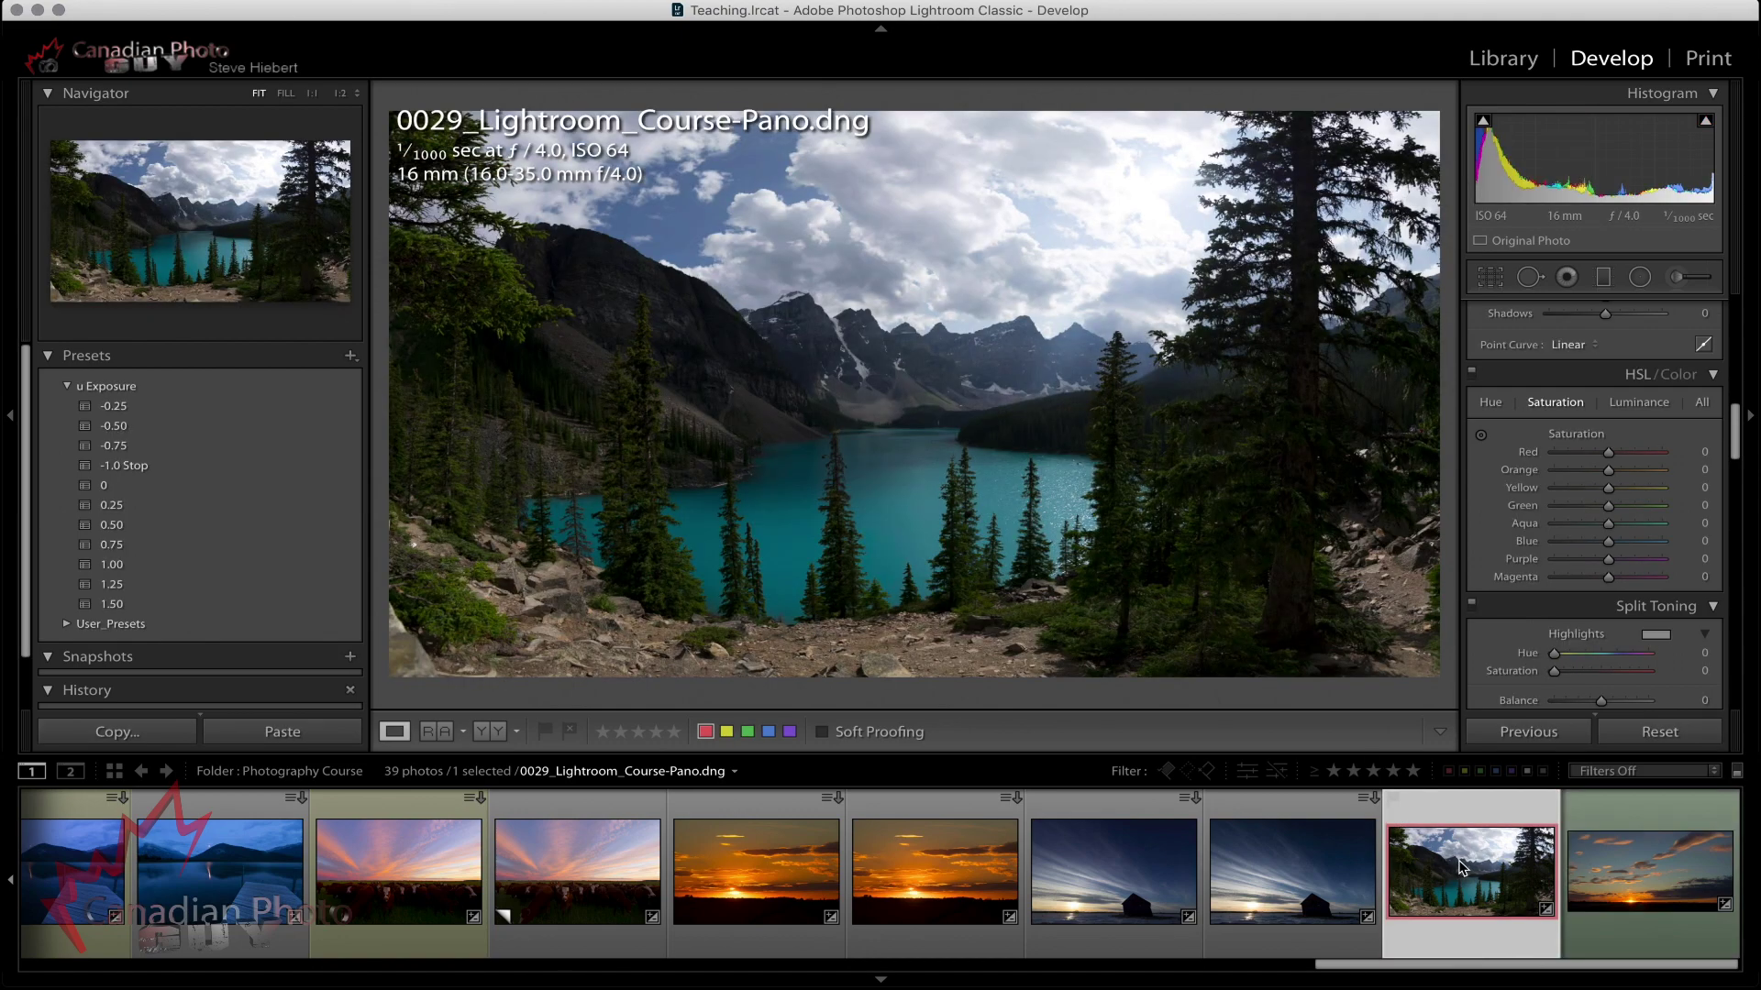